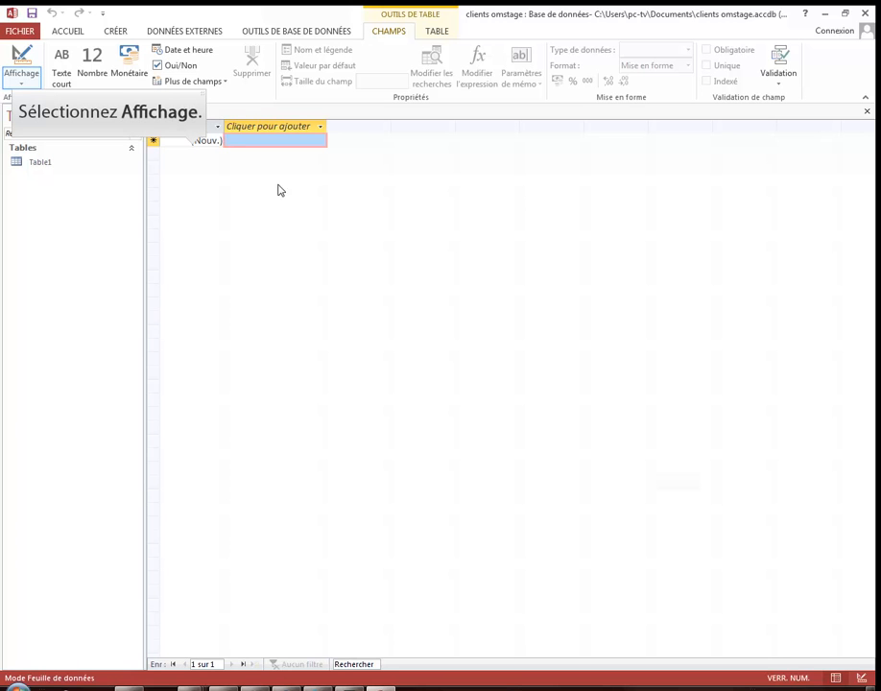
Switch the table to design view, saving it as clients, and rename its N° field to clinuméro.
click(21, 86)
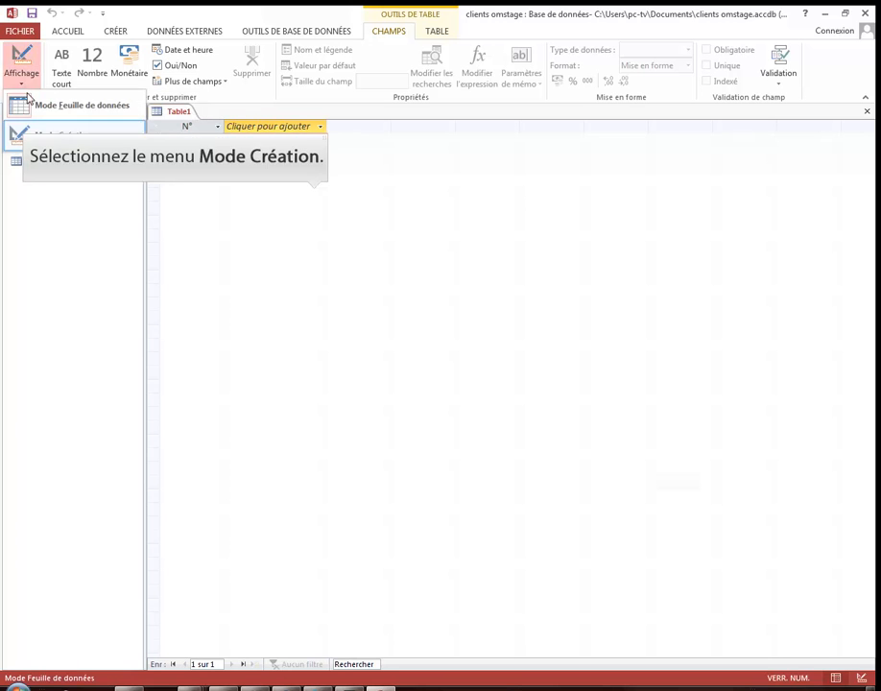
click(28, 132)
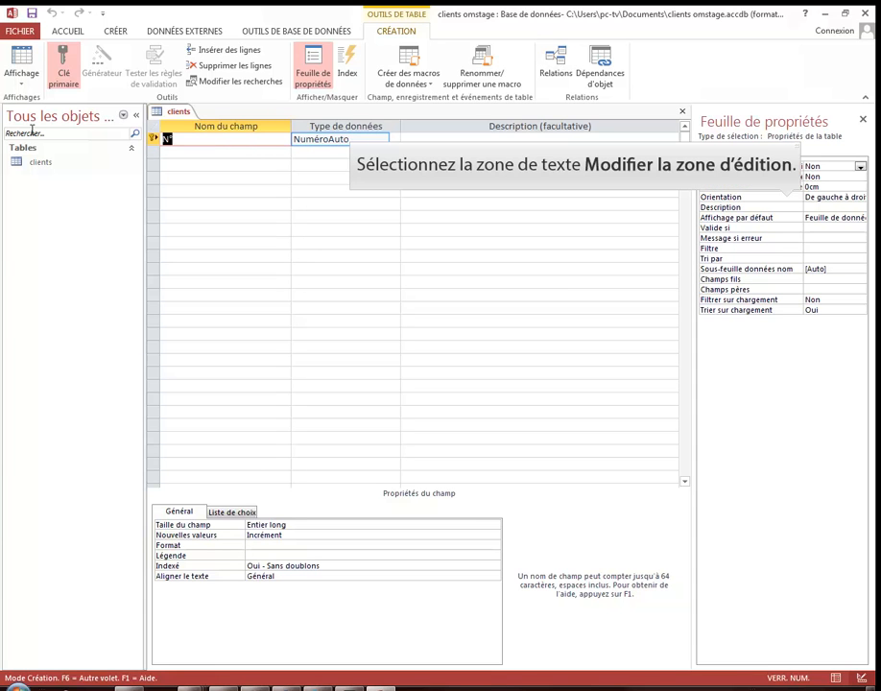
click(362, 139)
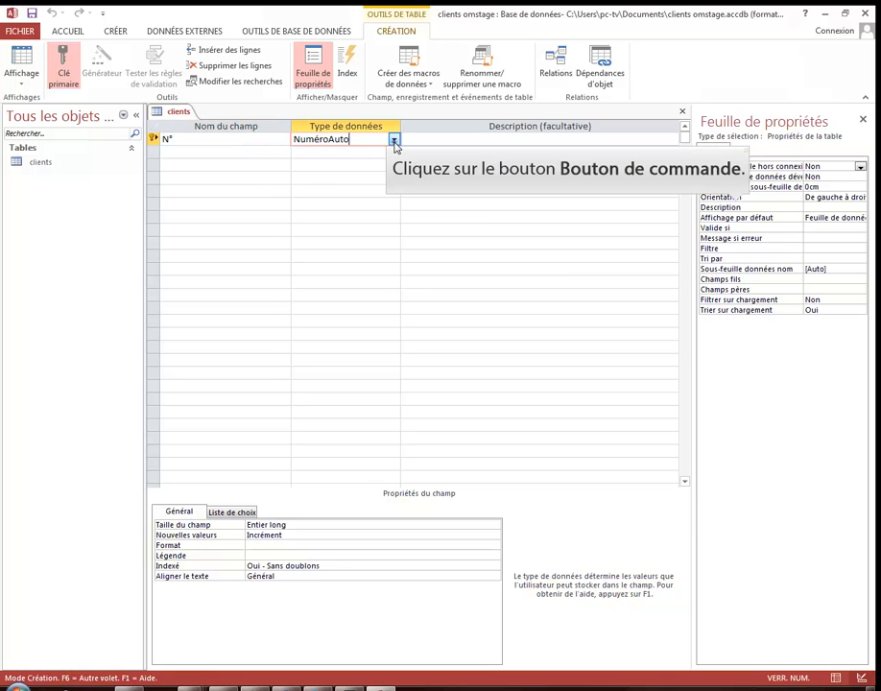
click(393, 140)
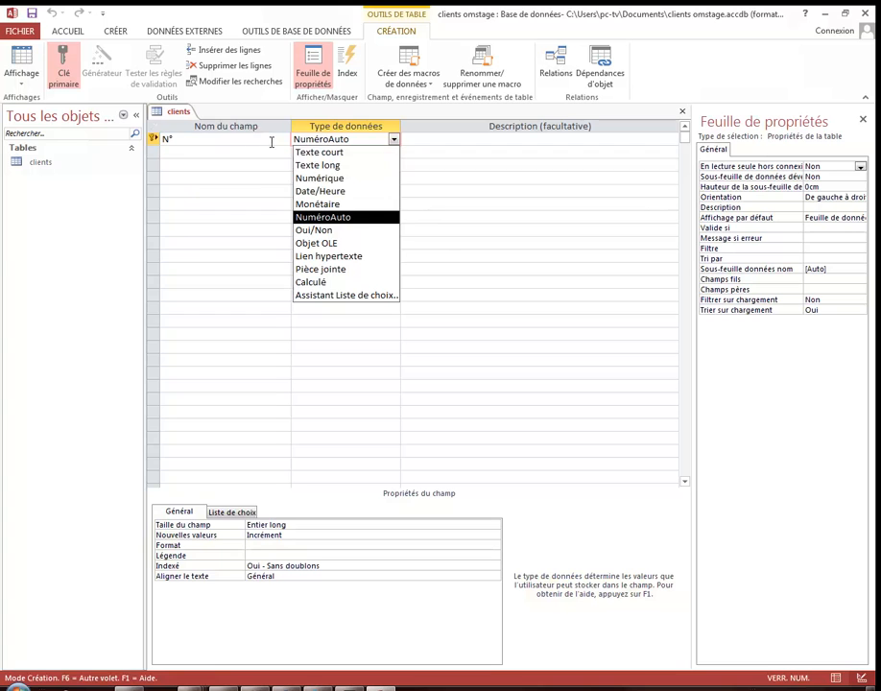
double_click(184, 142)
text(clinuméro)
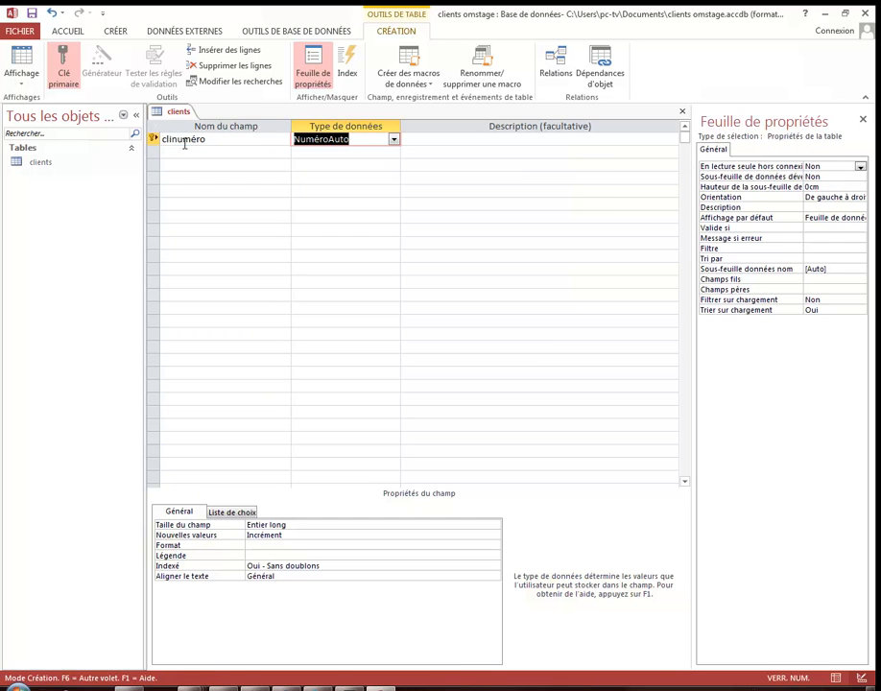
Add a Texte court field named clinom below clinuméro and set its format to >.
right_click(185, 141)
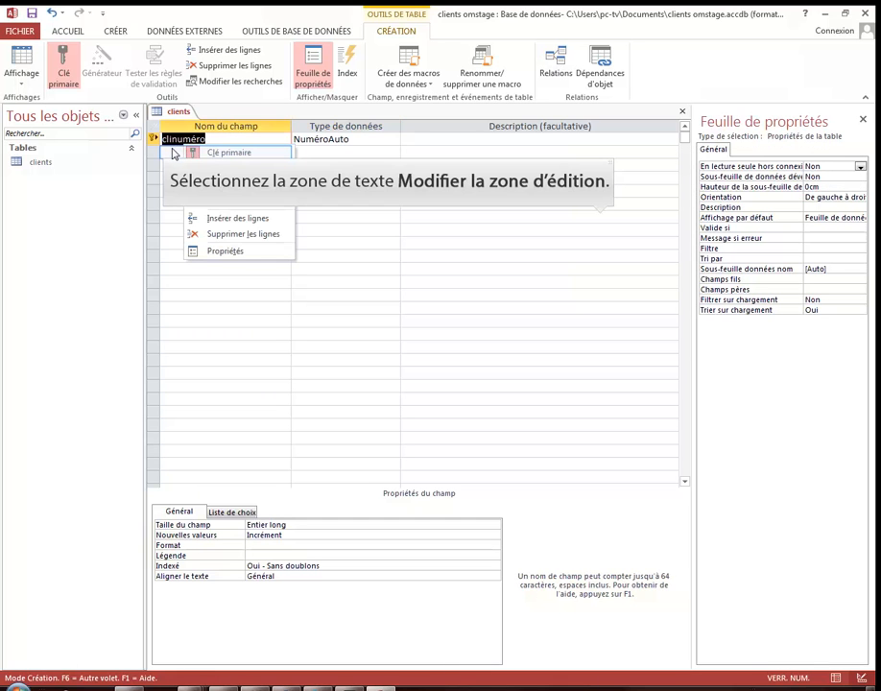
click(173, 154)
text(clinom)
key(Tab)
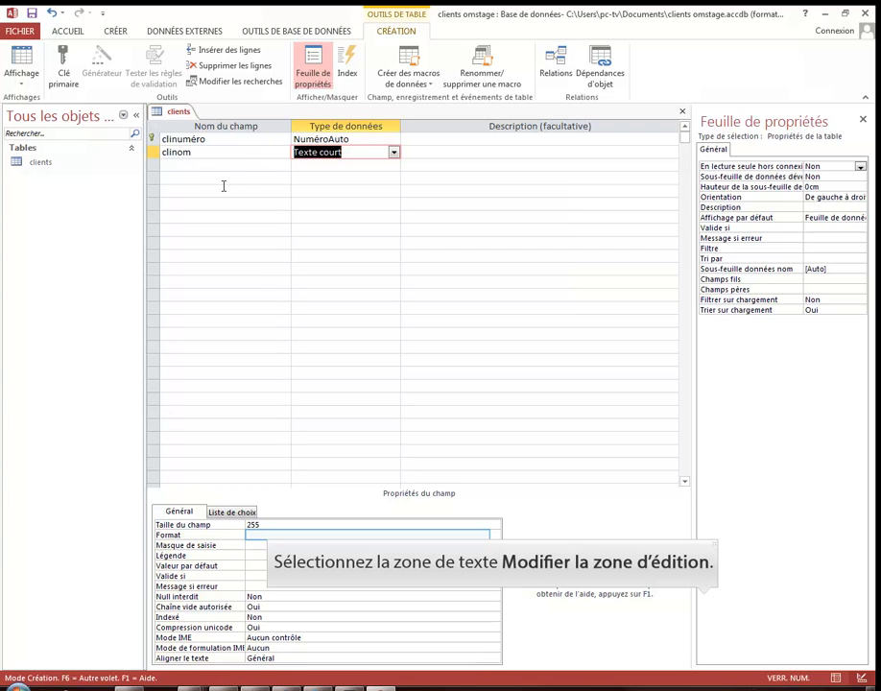
click(276, 536)
text(>)
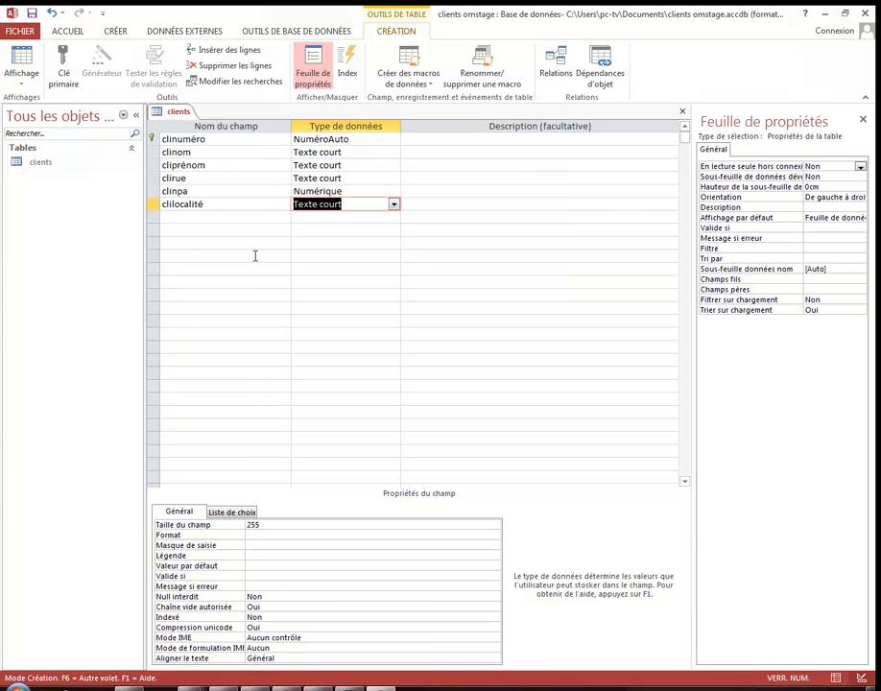
Set the format of the clilocalité field to >.
click(267, 535)
text(>)
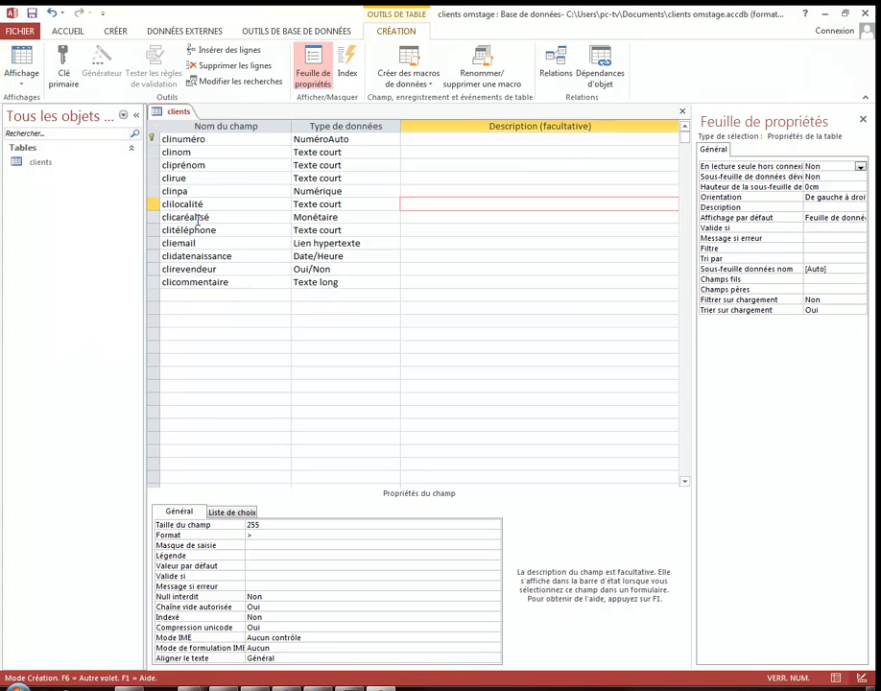
click(257, 534)
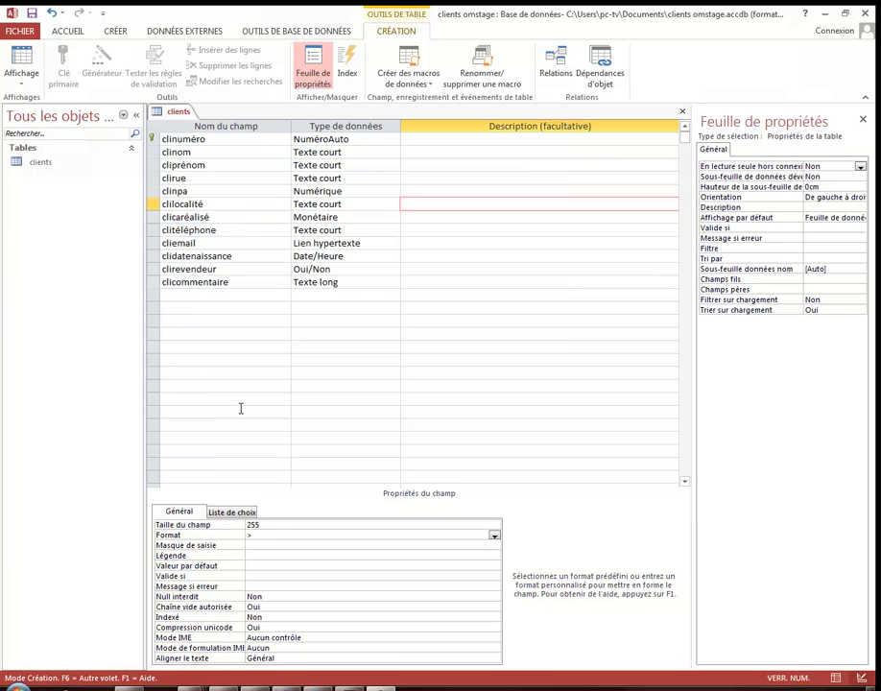
Give the clitéléphone field the format @@@ @@@ @@ @@, then close the property sheet and the clients table.
click(237, 231)
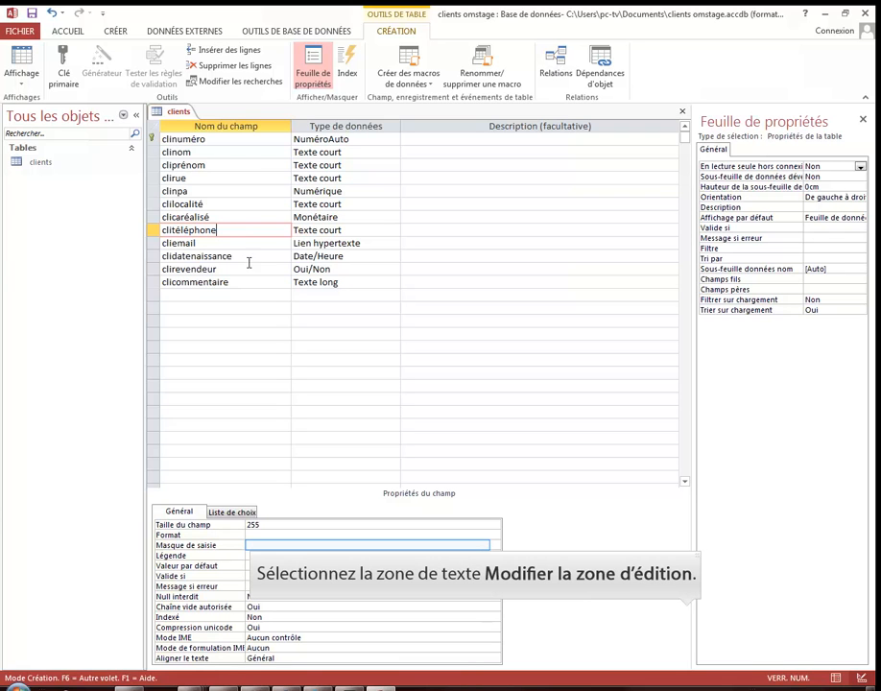
click(258, 546)
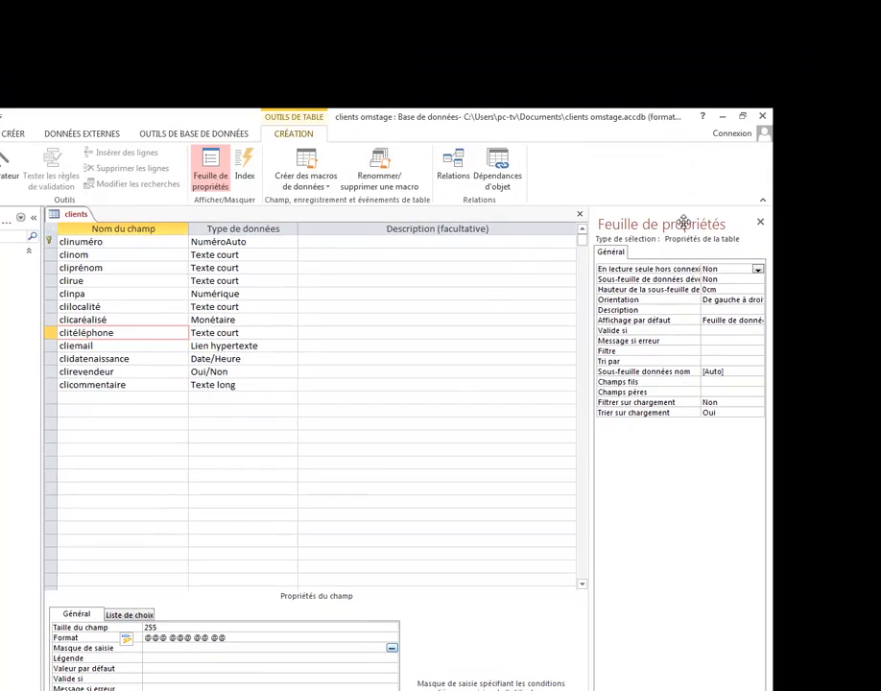
click(605, 225)
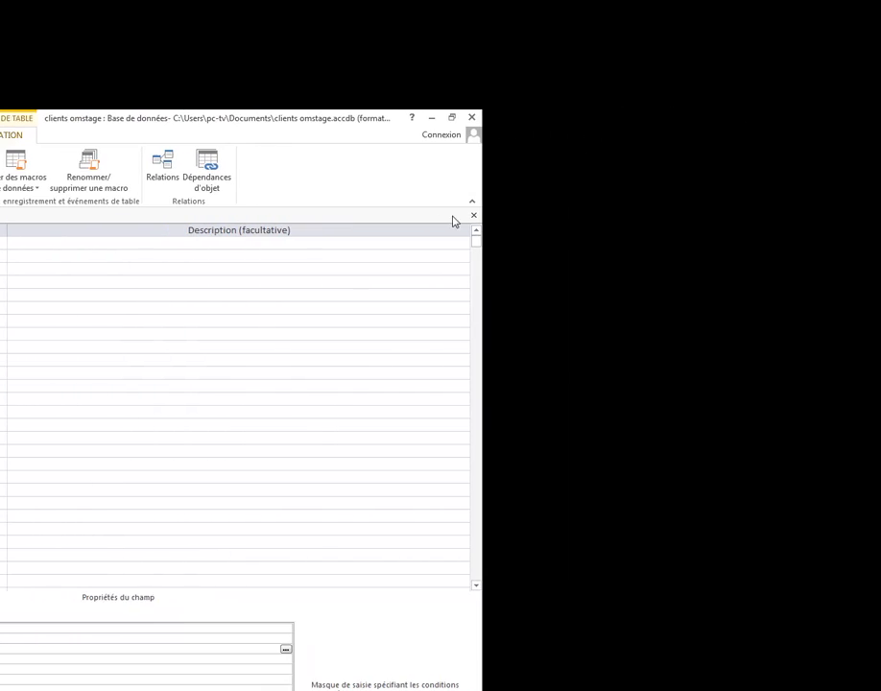
click(398, 217)
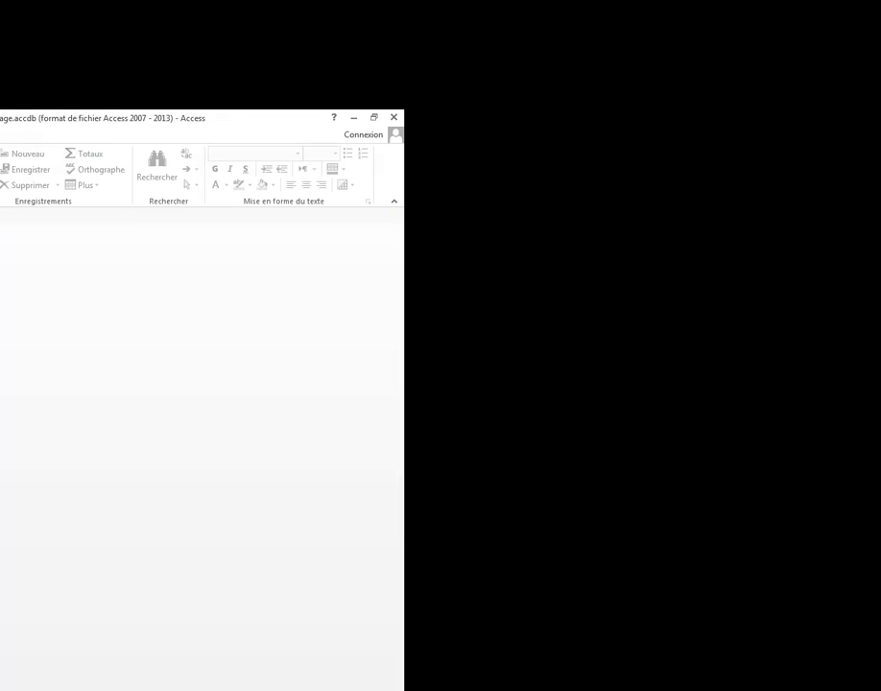
Create a form with the form wizard using all fields of the clients table in the Colonne simple layout.
click(0, 136)
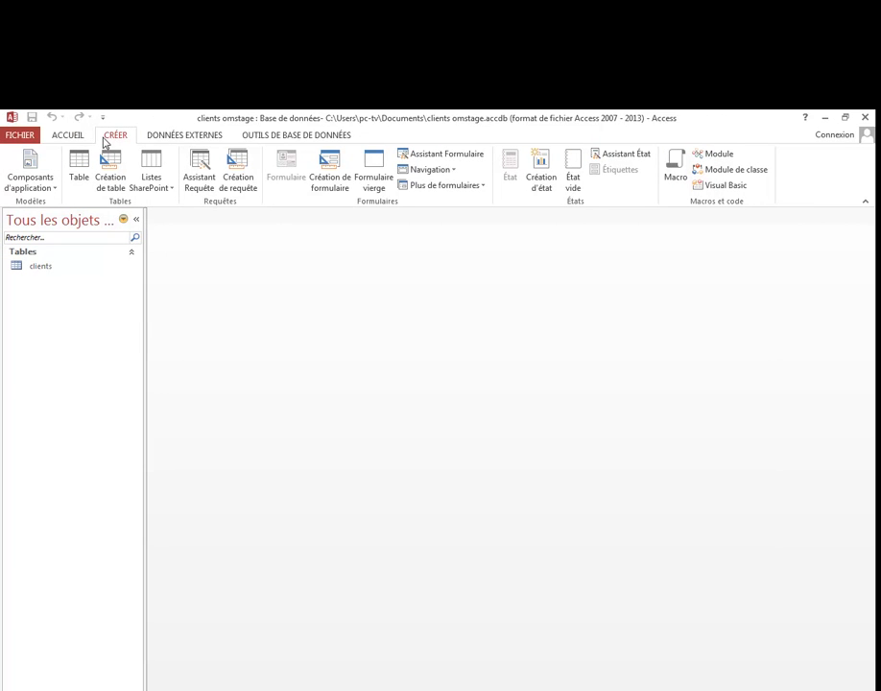
click(417, 156)
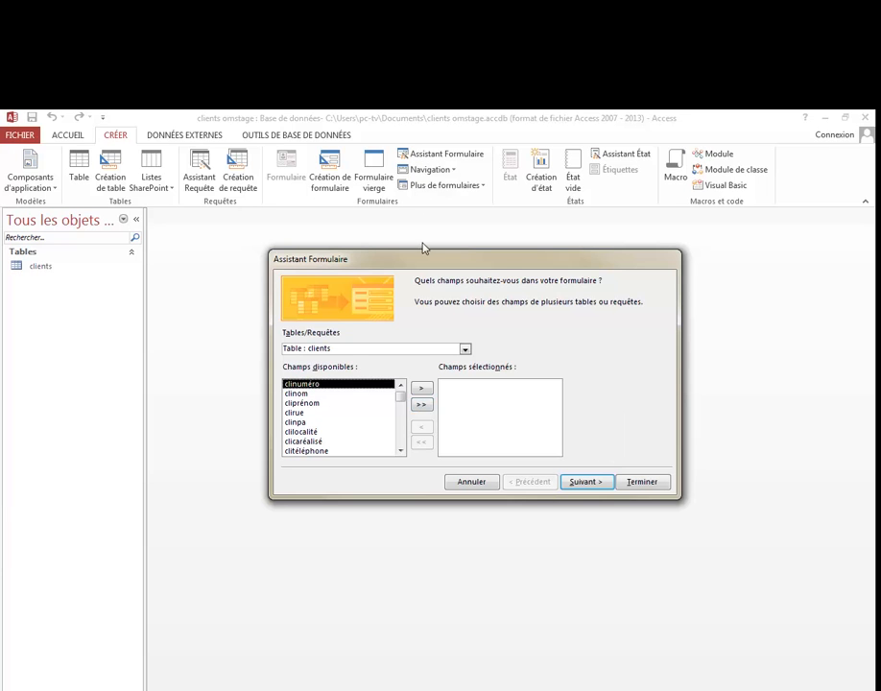
click(422, 406)
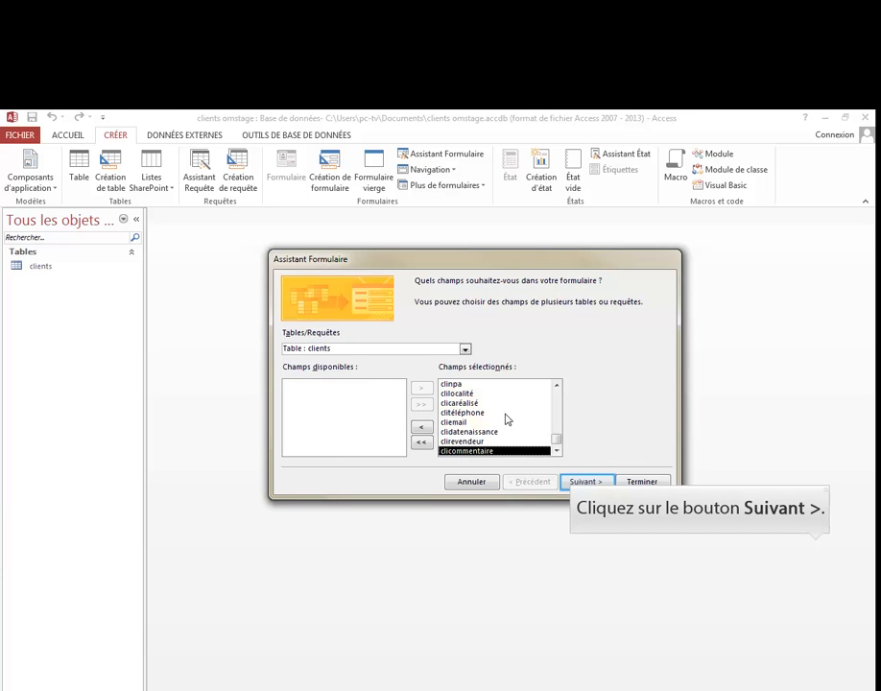
click(581, 484)
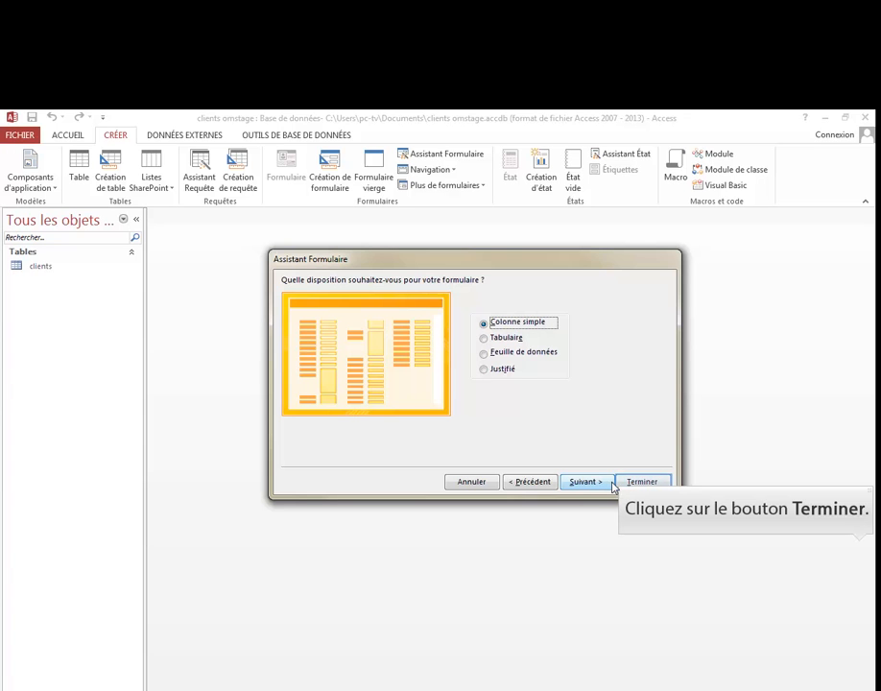
click(627, 482)
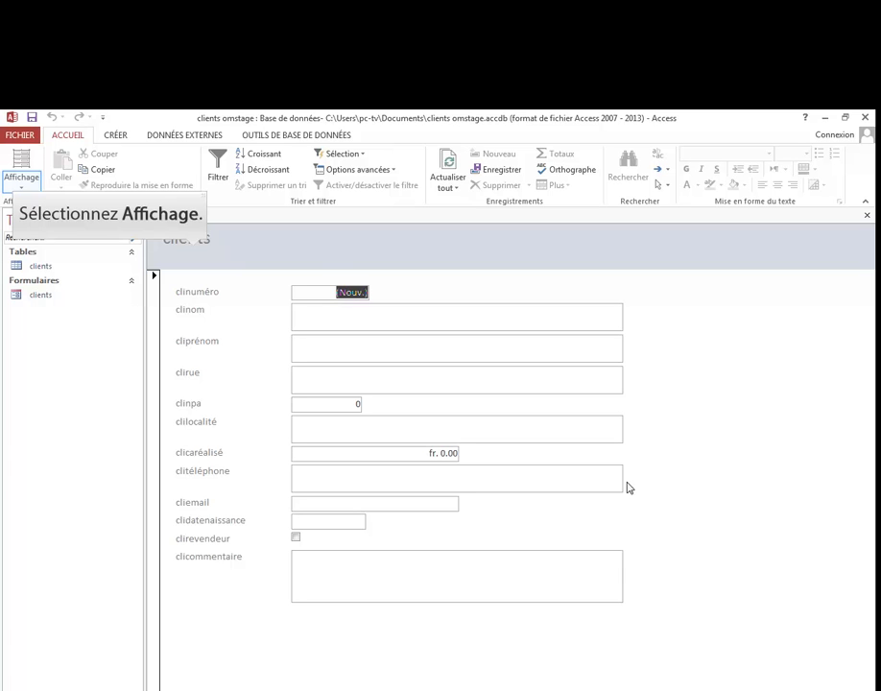
Switch the clients form to design view and widen it to about 20 cm.
click(21, 190)
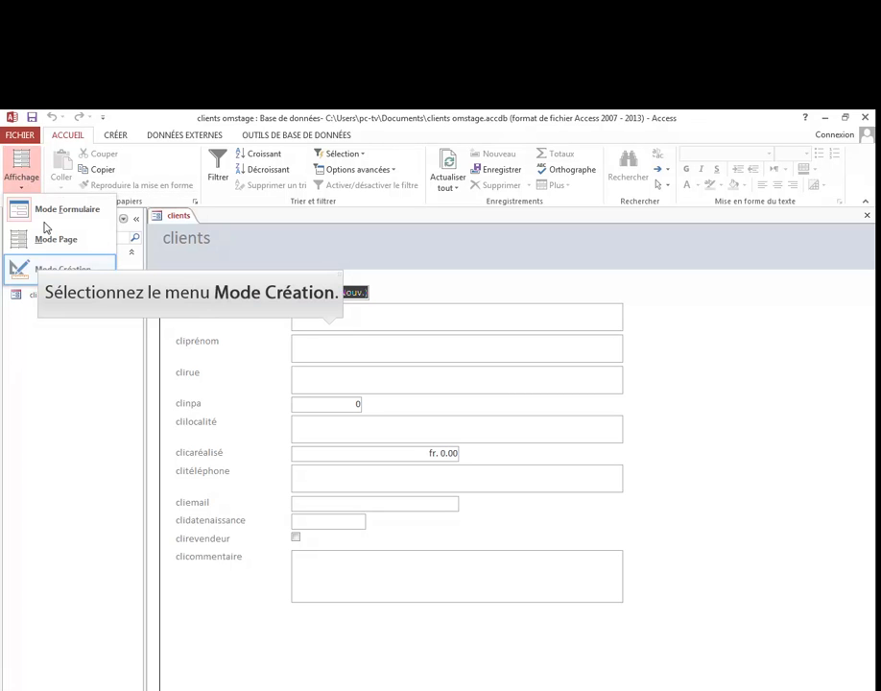
click(45, 272)
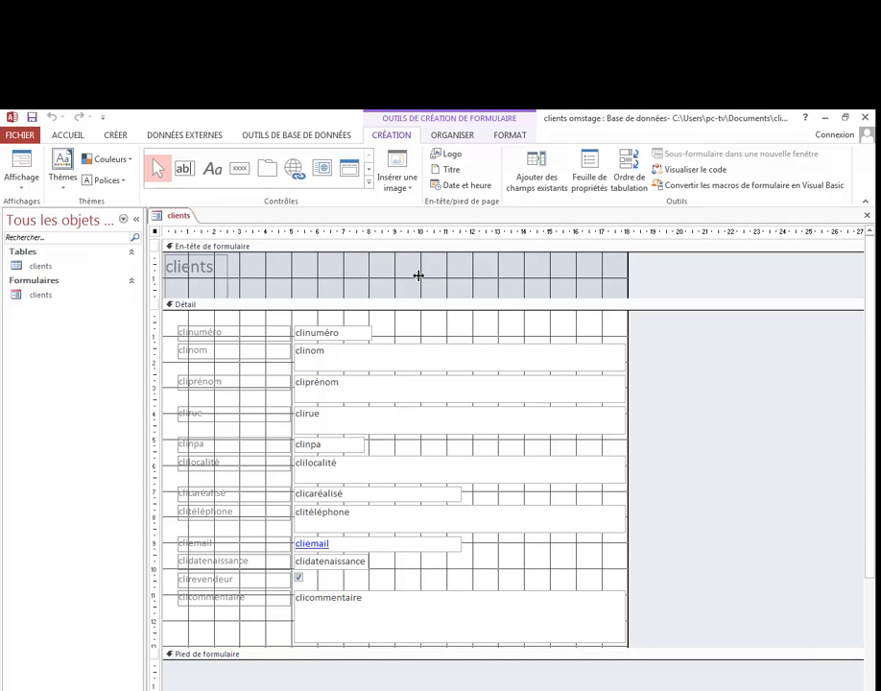
drag(627, 330, 680, 328)
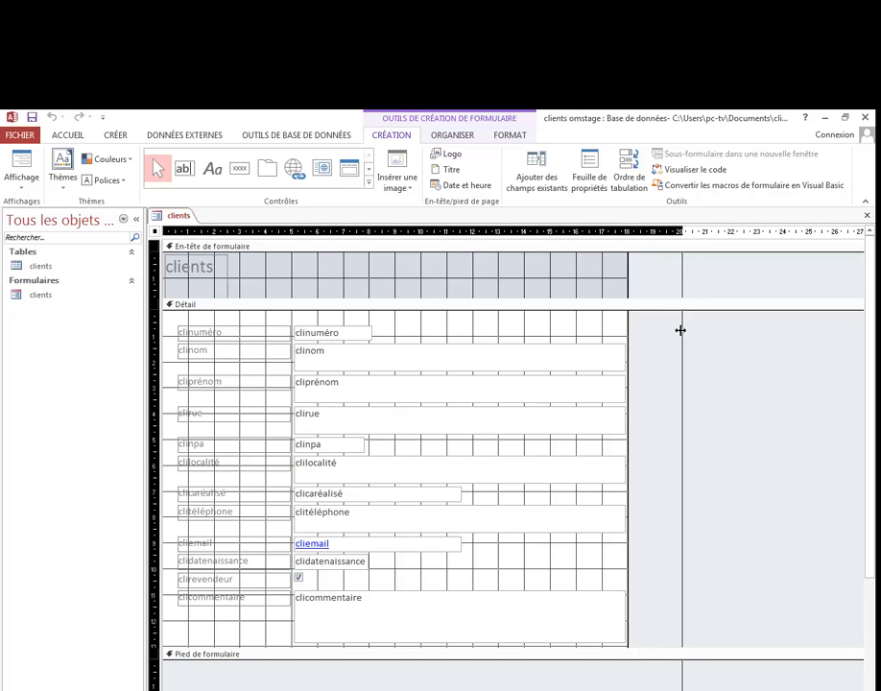
Set the alternate and main background colours of the form's Détail section to light green.
right_click(658, 332)
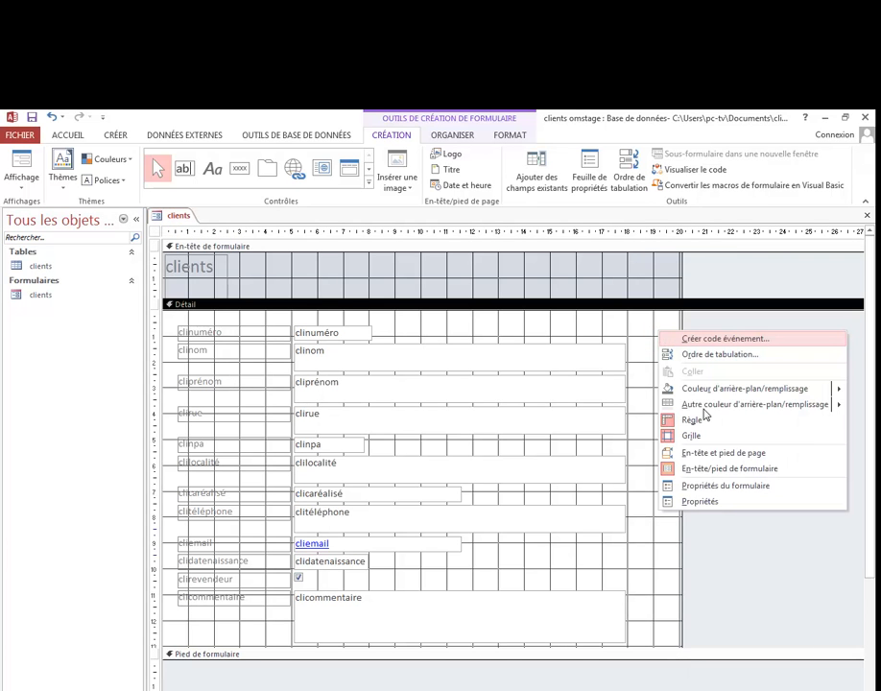
mouse_move(705, 408)
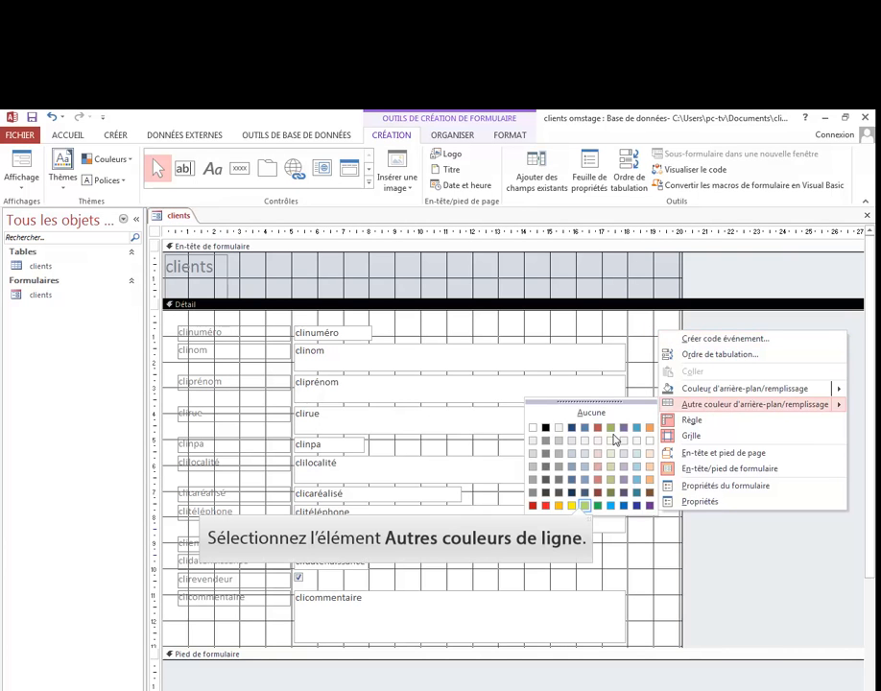
click(585, 507)
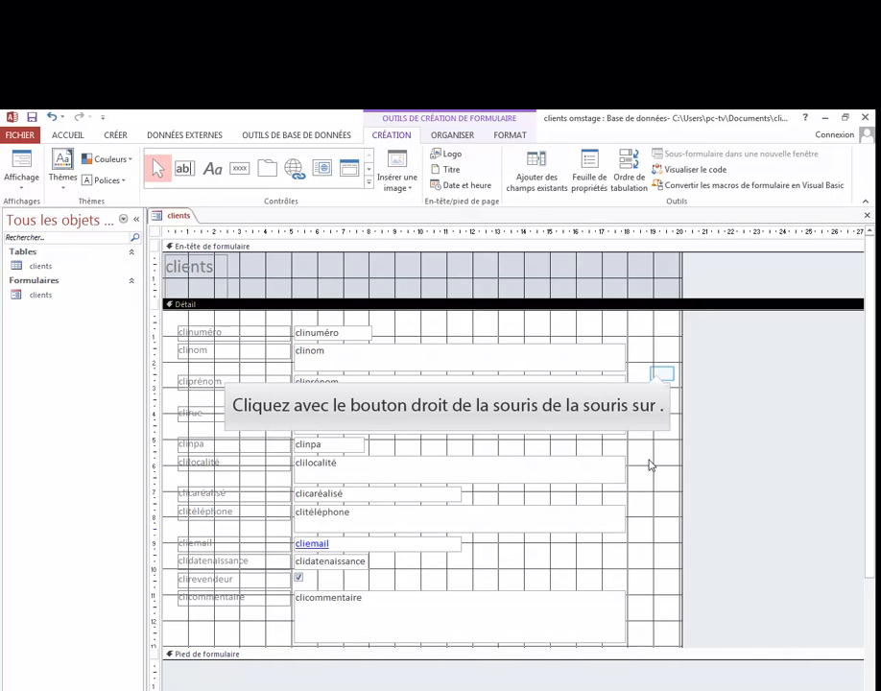
right_click(662, 378)
mouse_move(679, 435)
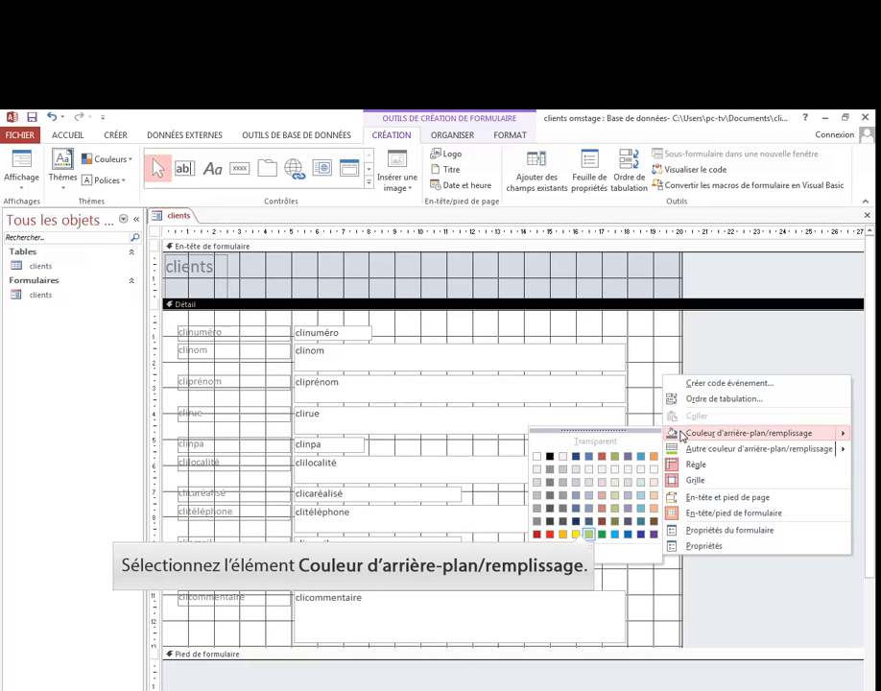
click(588, 535)
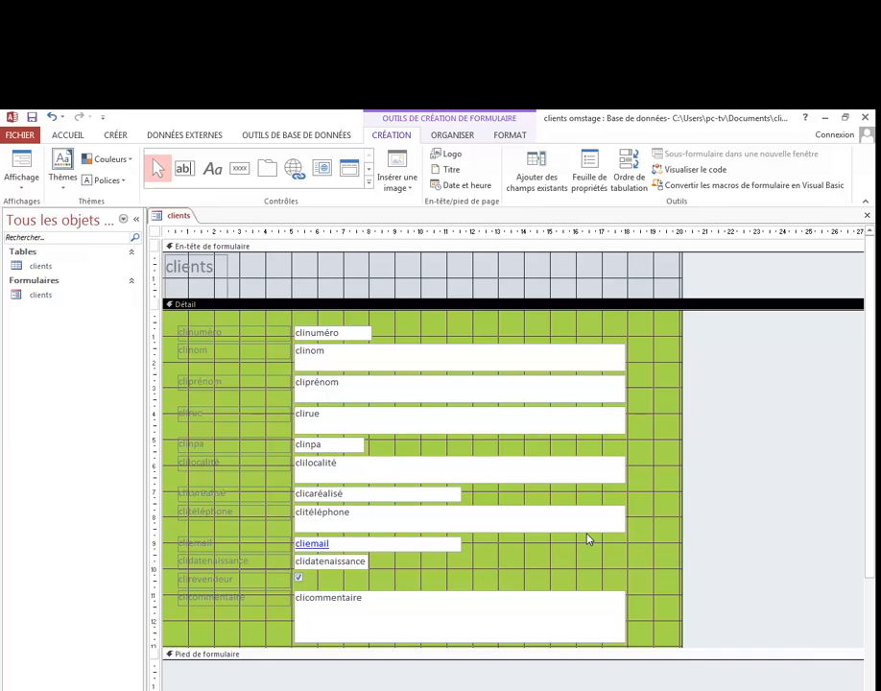
Format all field labels in the Détail section with a white font colour and bold text.
drag(170, 327, 236, 621)
right_click(228, 423)
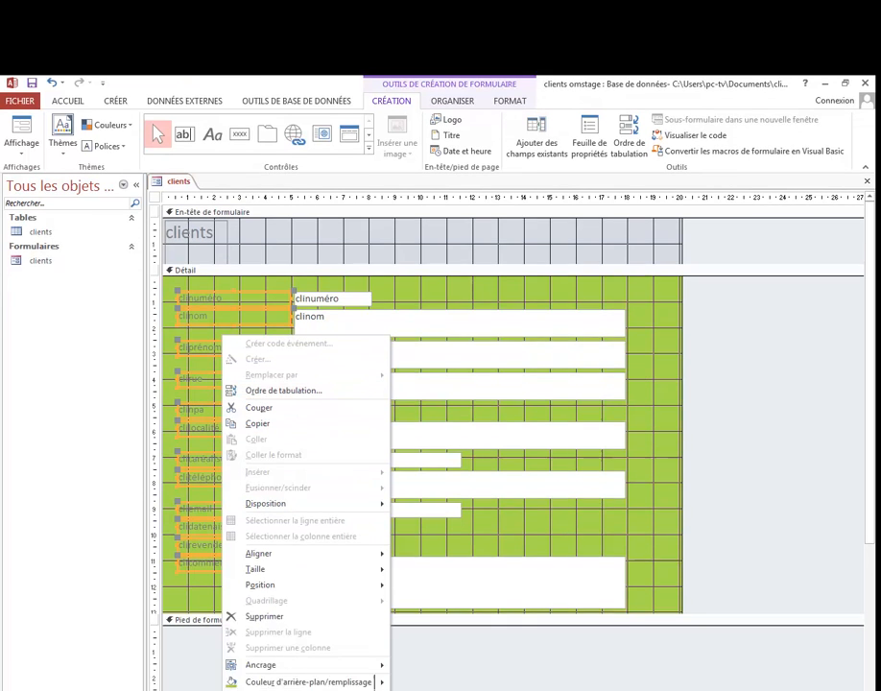
mouse_move(365, 612)
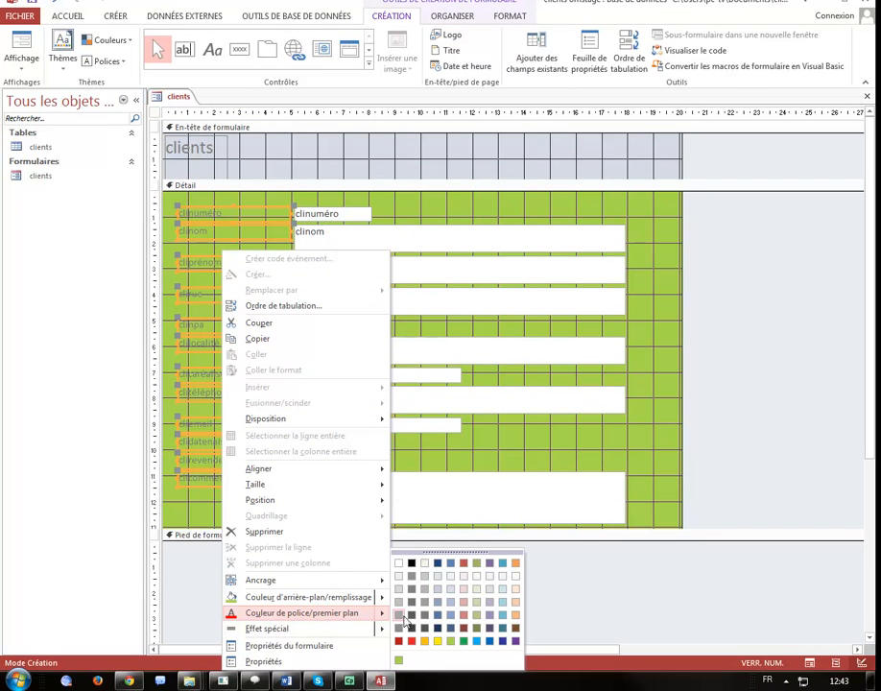
click(398, 563)
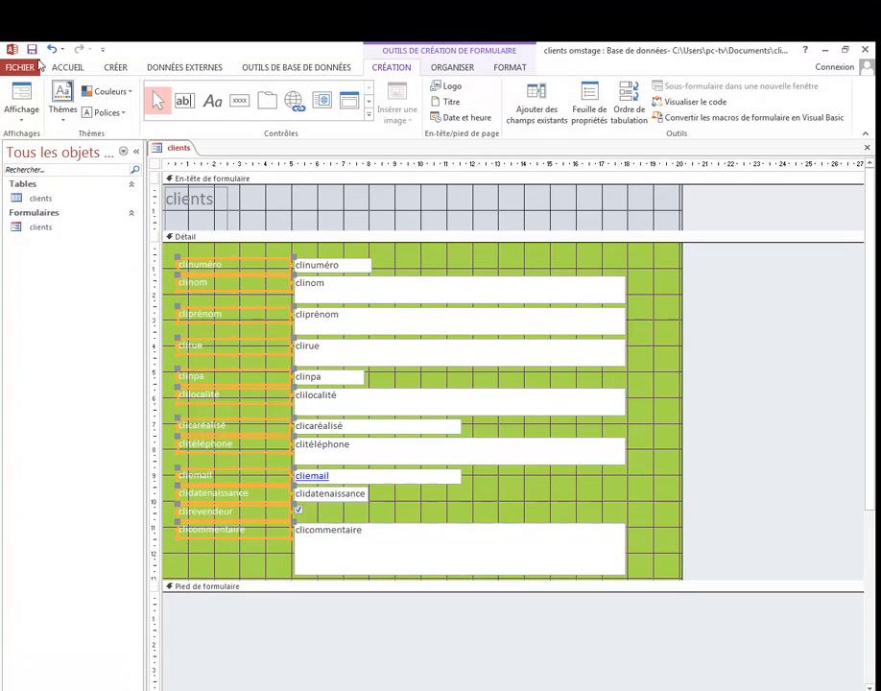
click(68, 16)
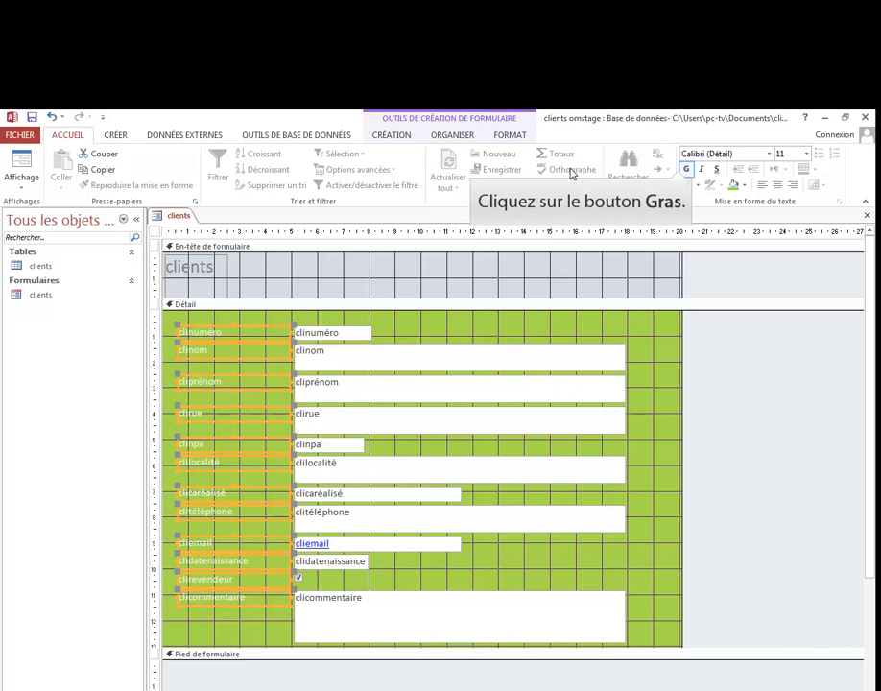
click(686, 170)
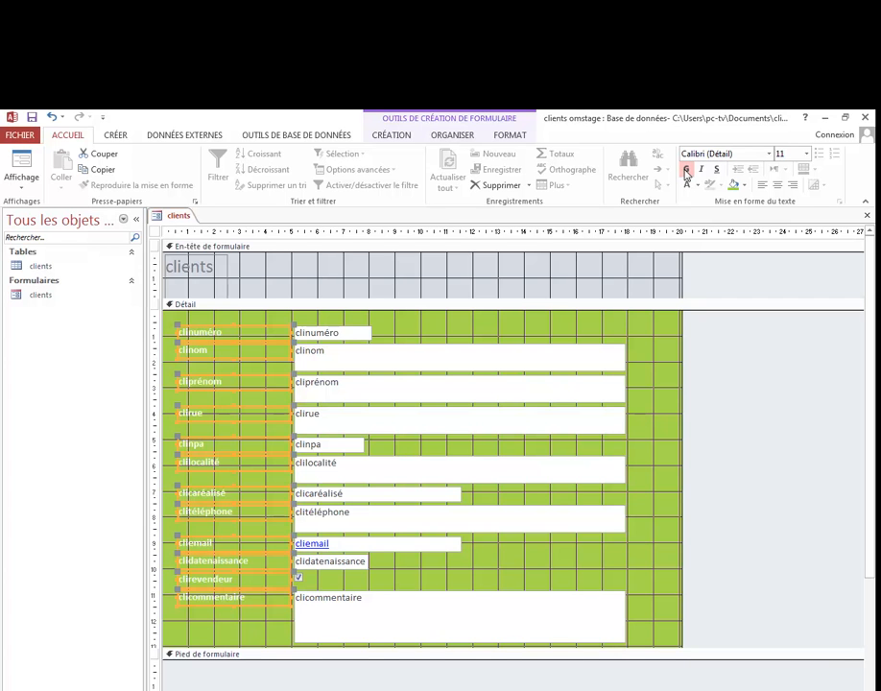
Arrange all input controls of the Détail section with their labels in a stacked layout (Empilé).
drag(637, 634, 301, 325)
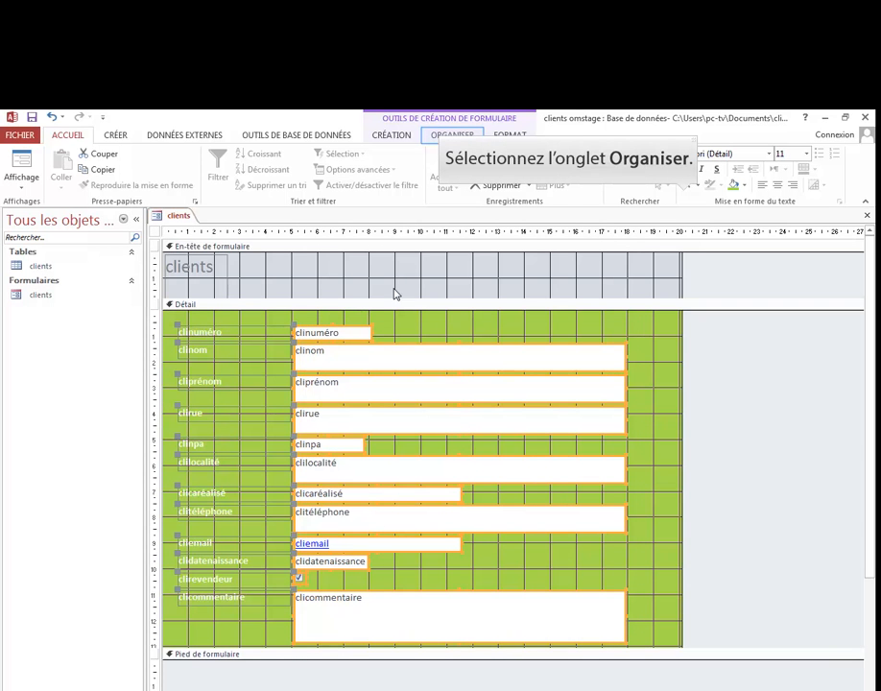
click(448, 136)
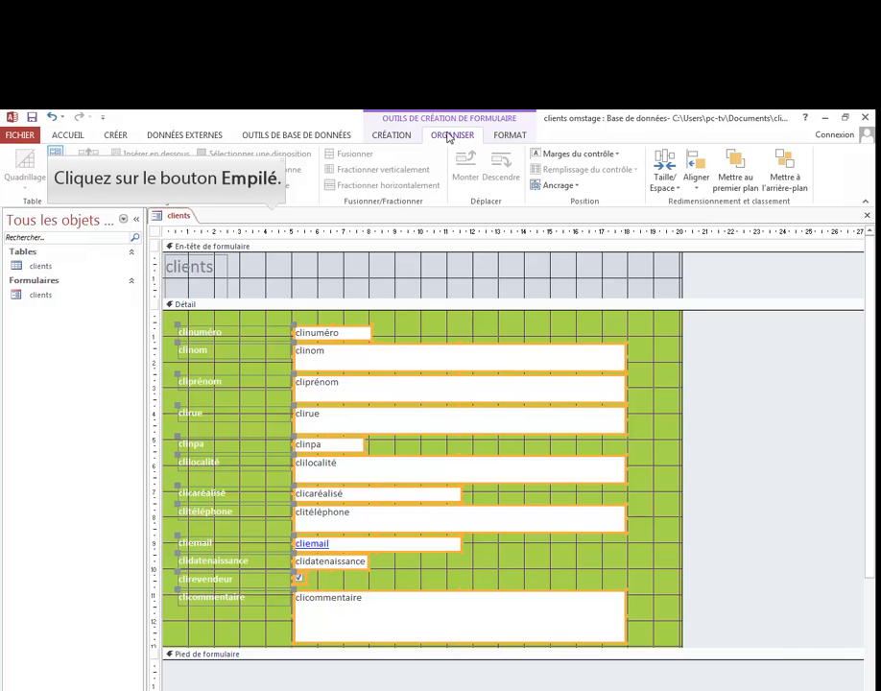
click(55, 155)
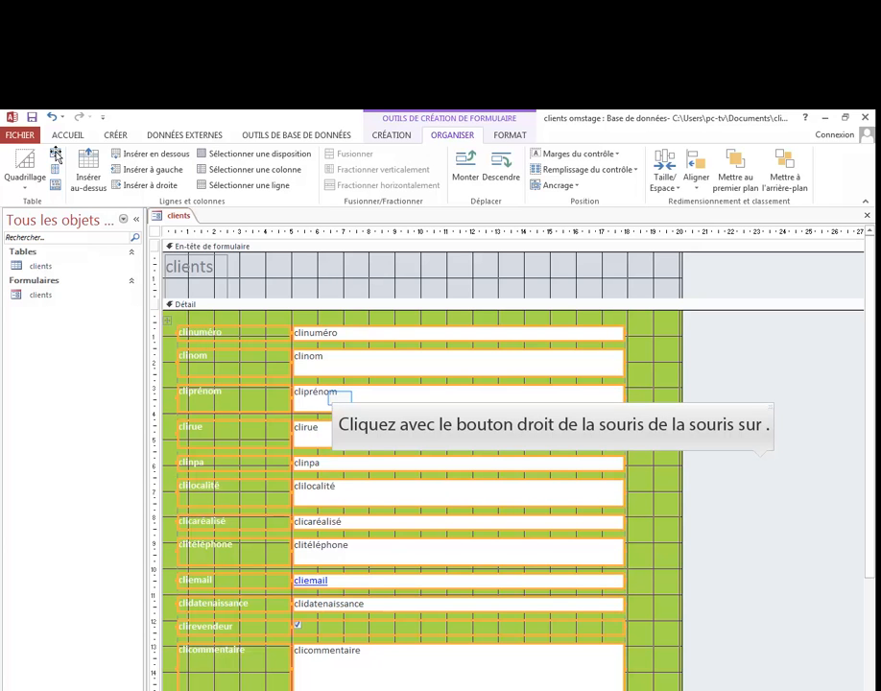
Apply the shadowed (Ombré) special effect to all selected labels and input controls in the Détail section.
right_click(340, 401)
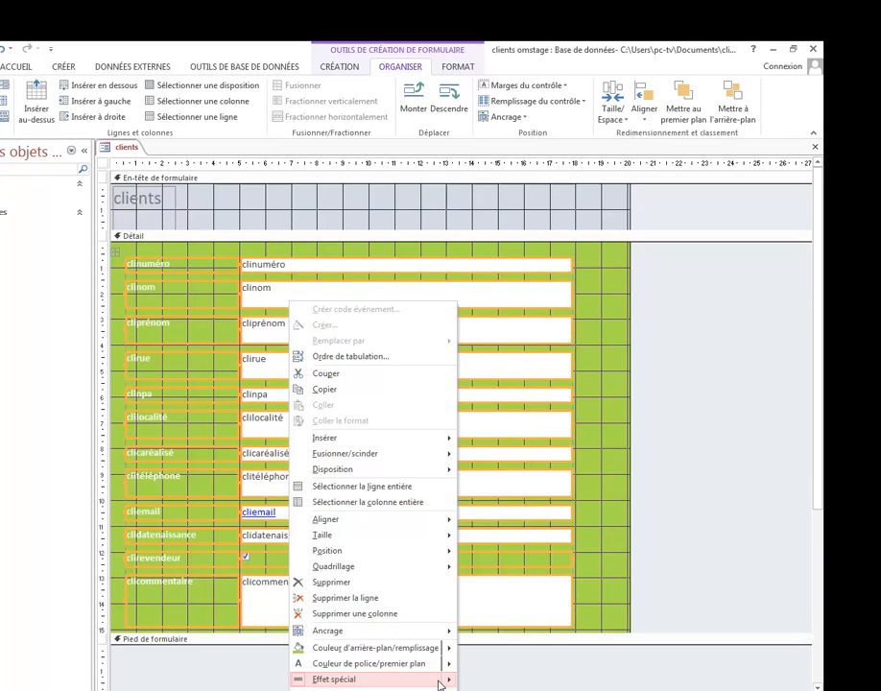
mouse_move(493, 690)
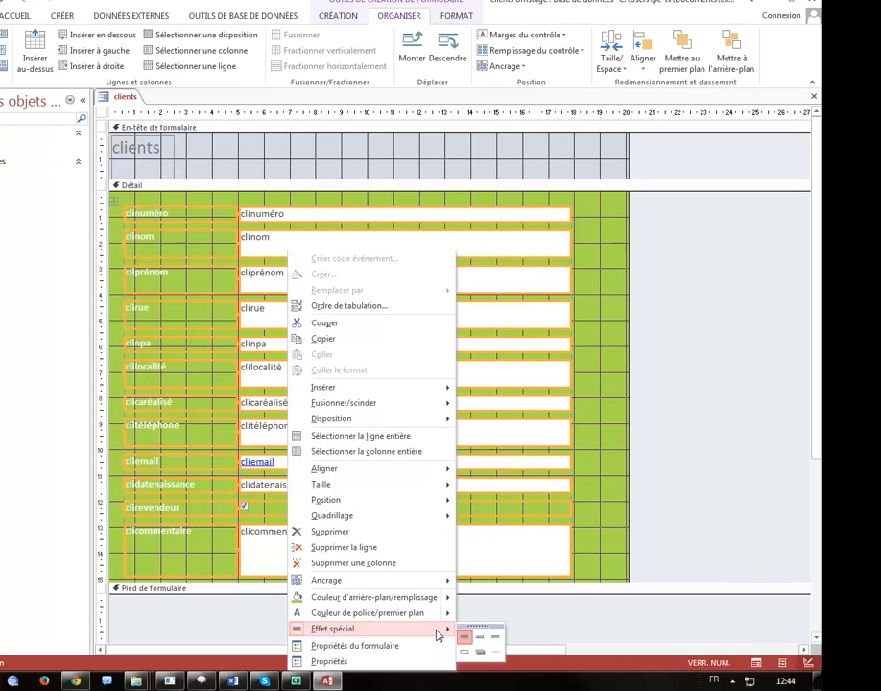
click(480, 652)
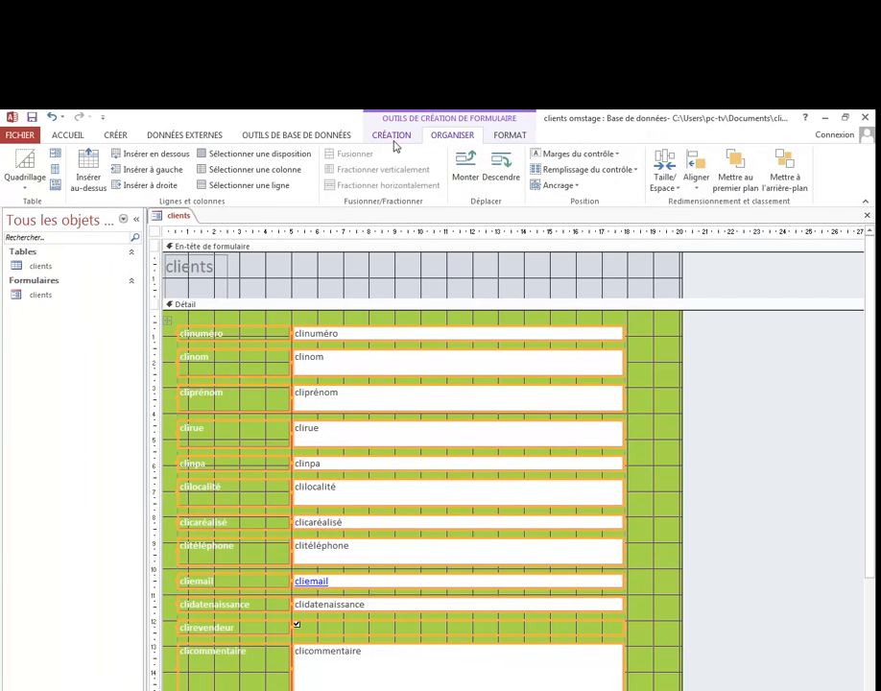
Add a command button beside the clinom field with action Enregistrement suivant and image Atteindre Suivant, and show the form in form view.
click(337, 15)
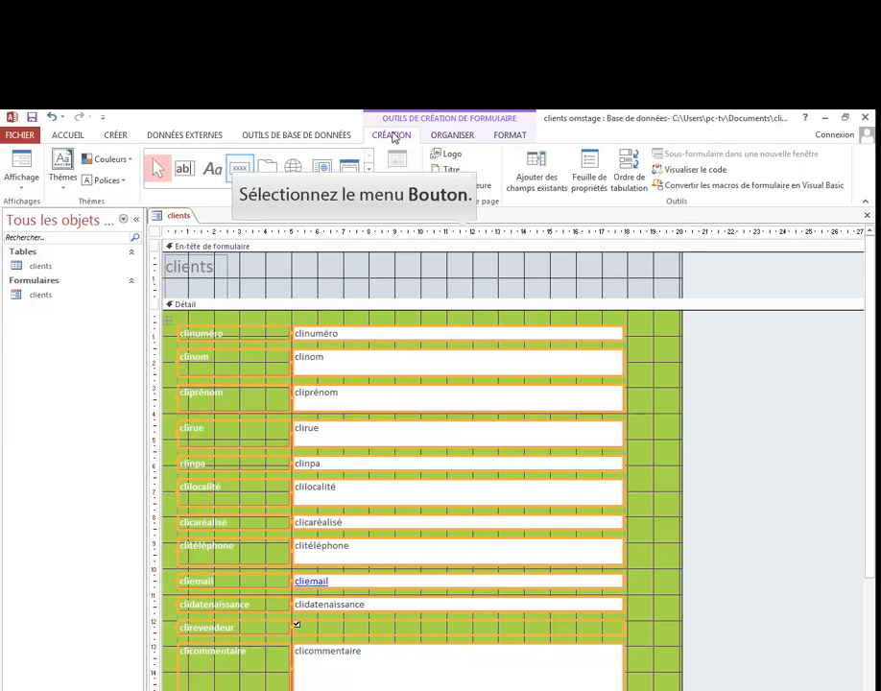
click(241, 172)
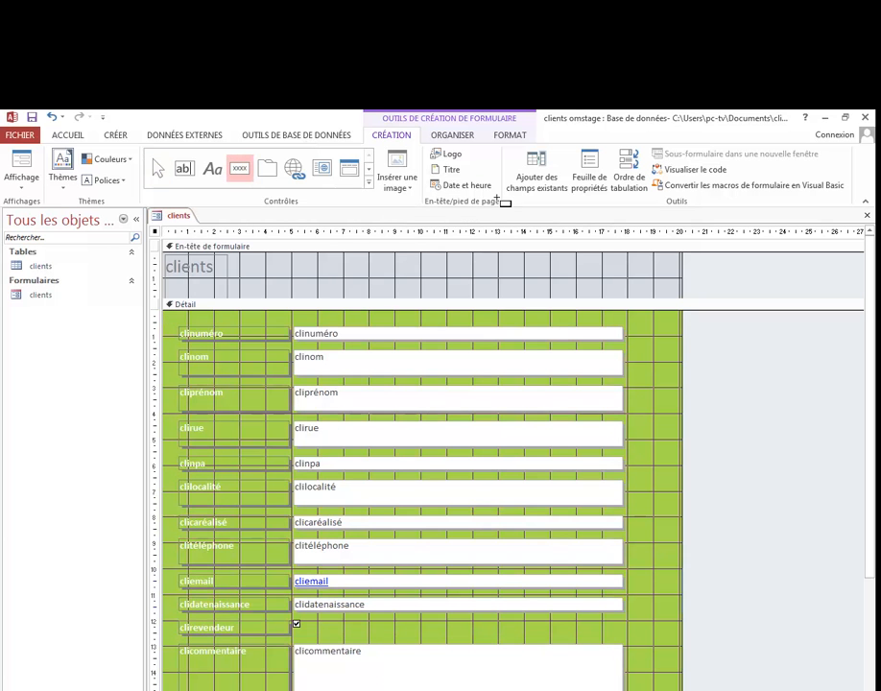
drag(639, 353, 679, 380)
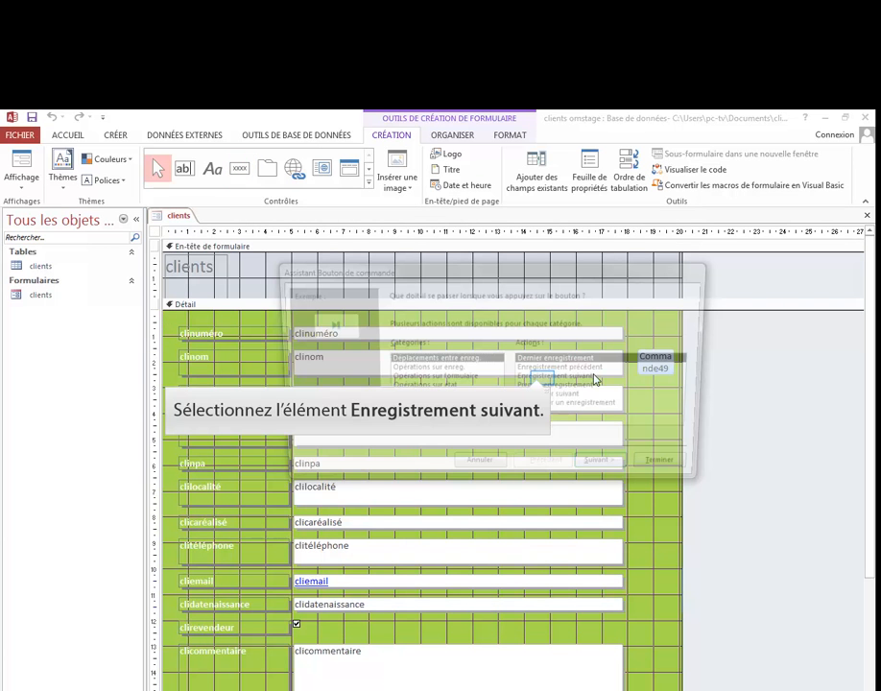
click(547, 378)
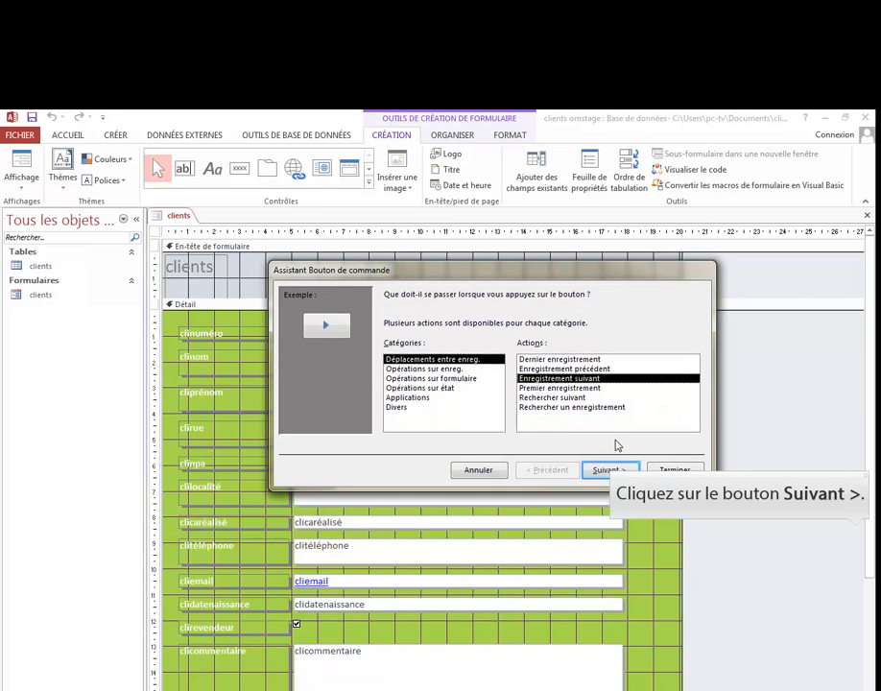
click(615, 470)
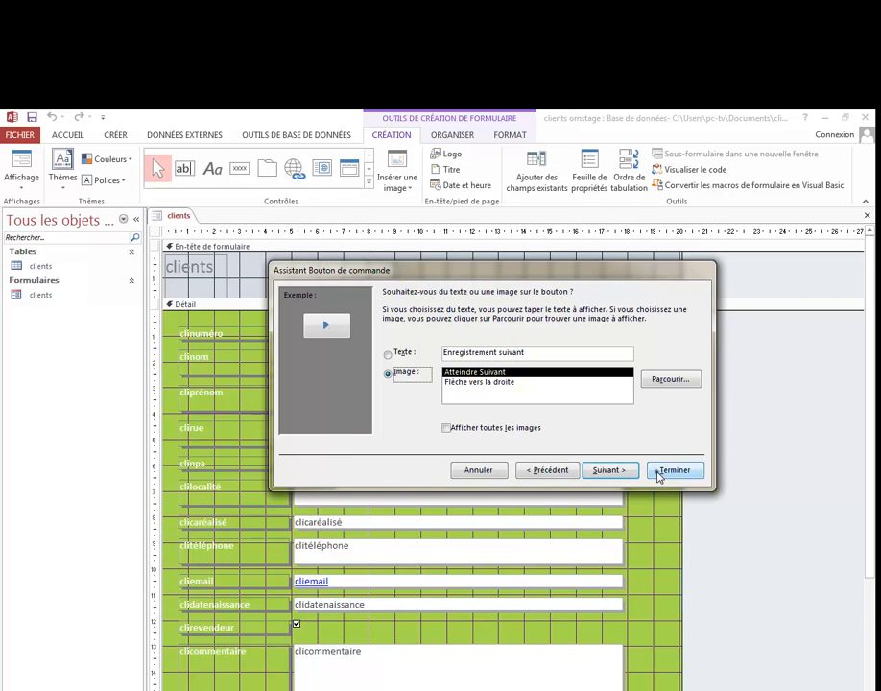
click(660, 472)
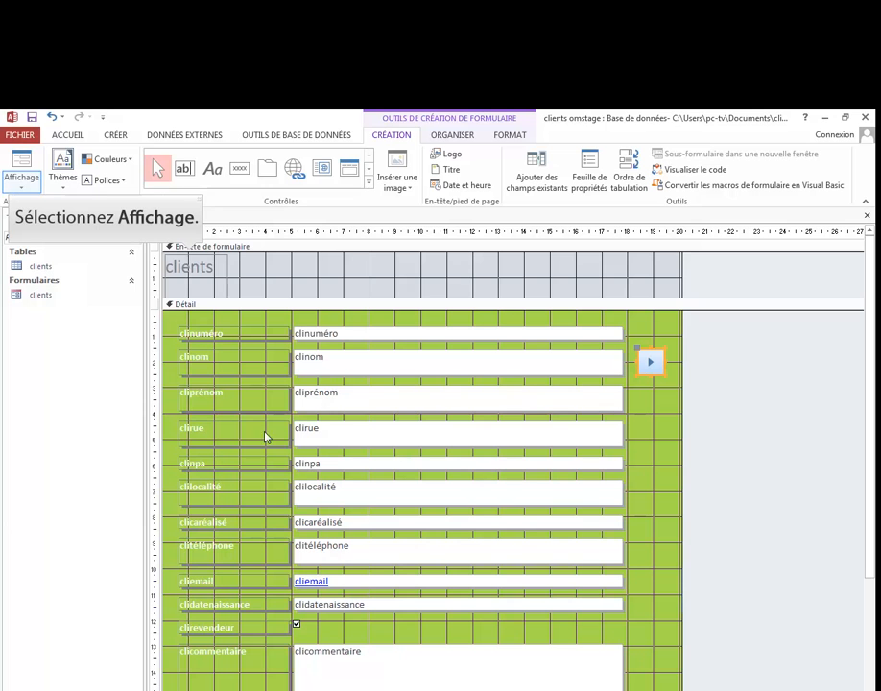
click(17, 191)
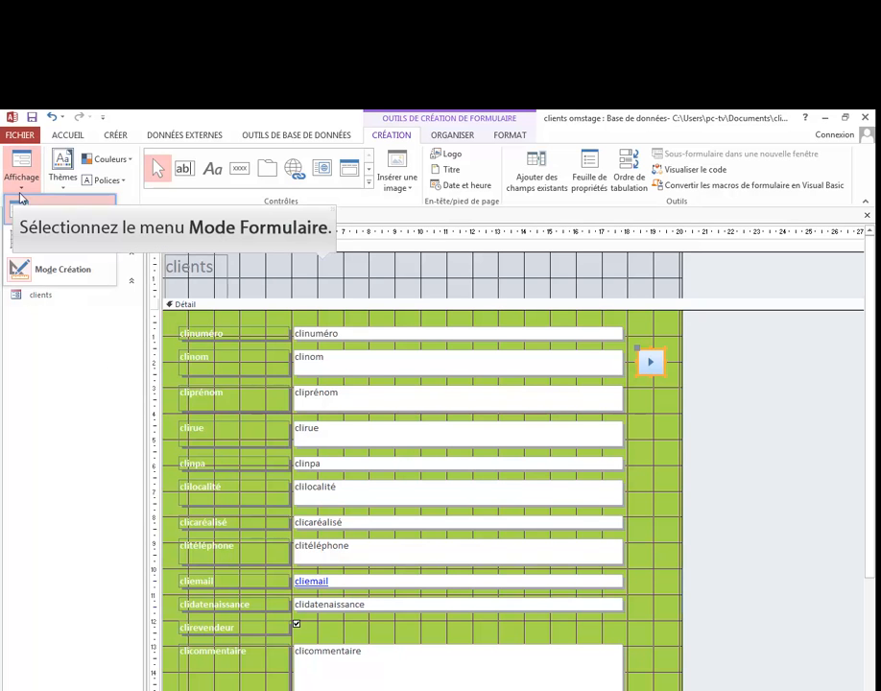
click(22, 206)
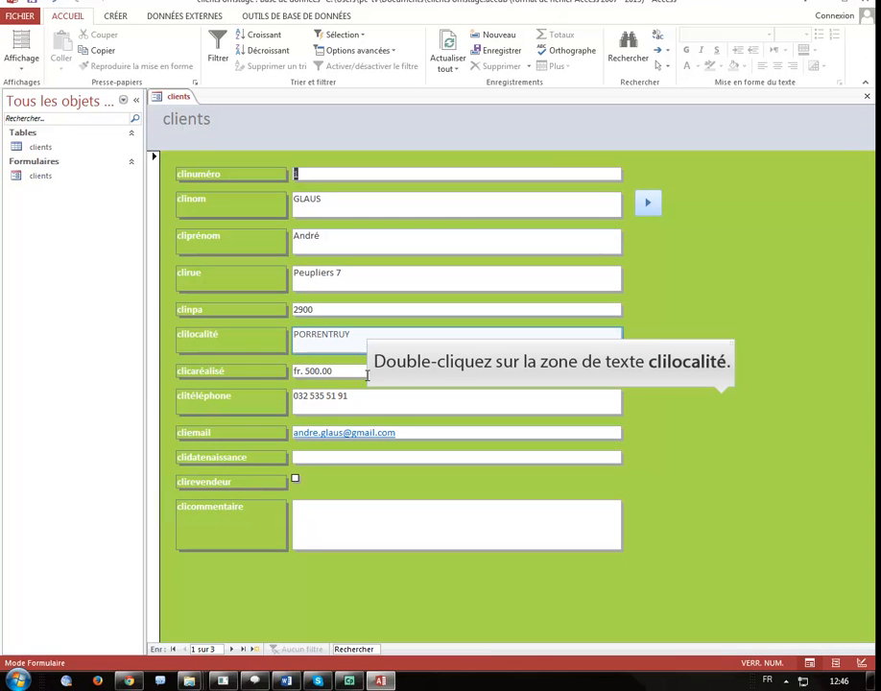
Filter the client records to those whose clilocalité equals Porrentruy, and remove the filter.
double_click(376, 337)
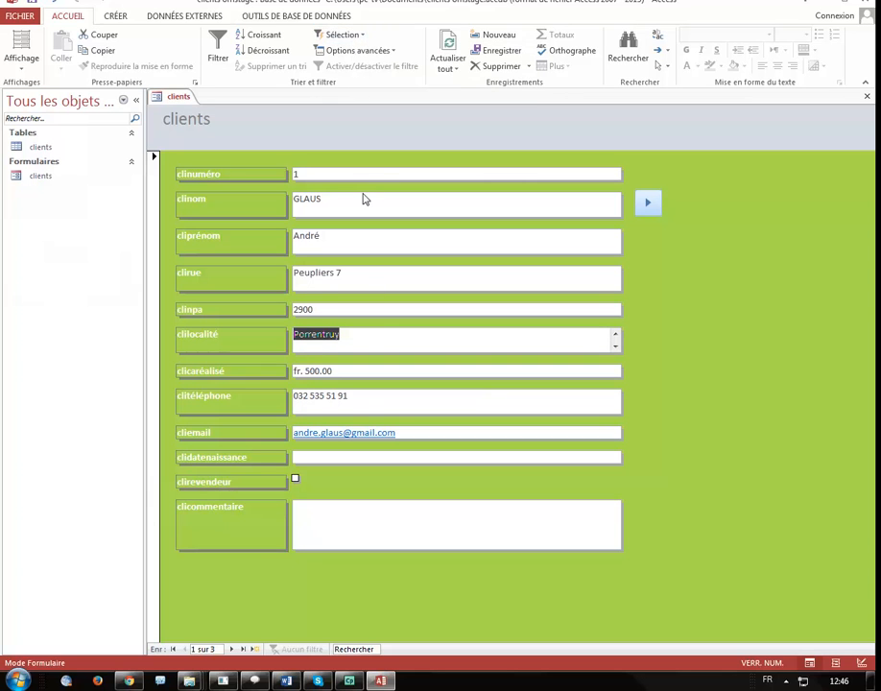
click(362, 39)
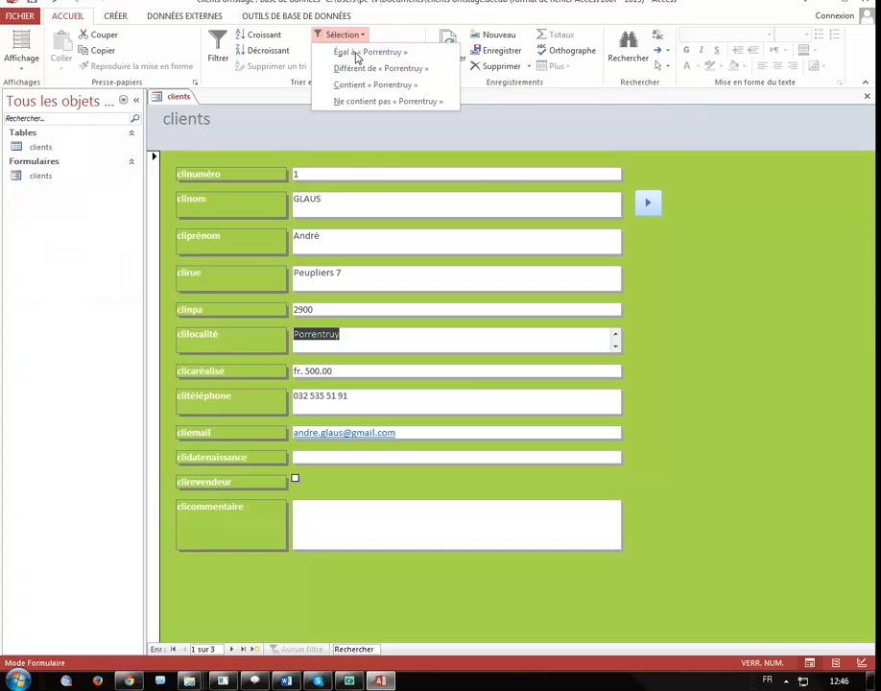
click(357, 53)
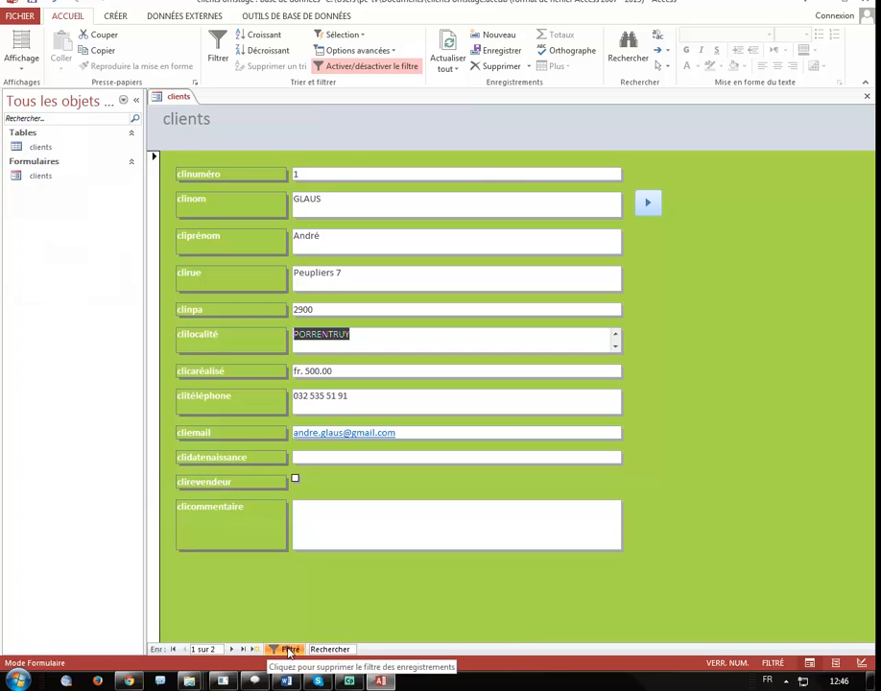
click(290, 649)
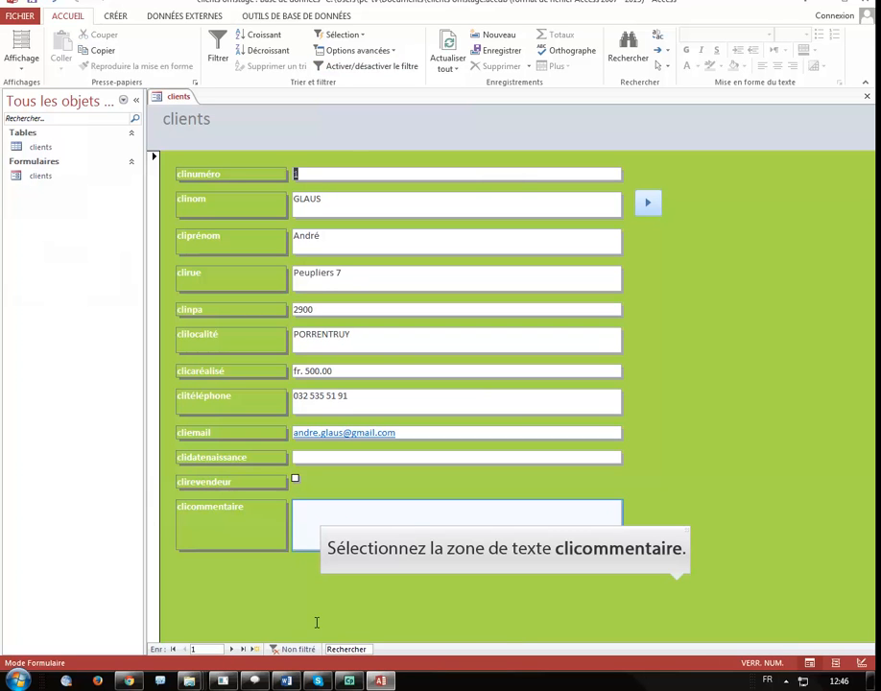
Advance from the first record and search the whole active document (Document actif) for the first client's first name.
click(329, 526)
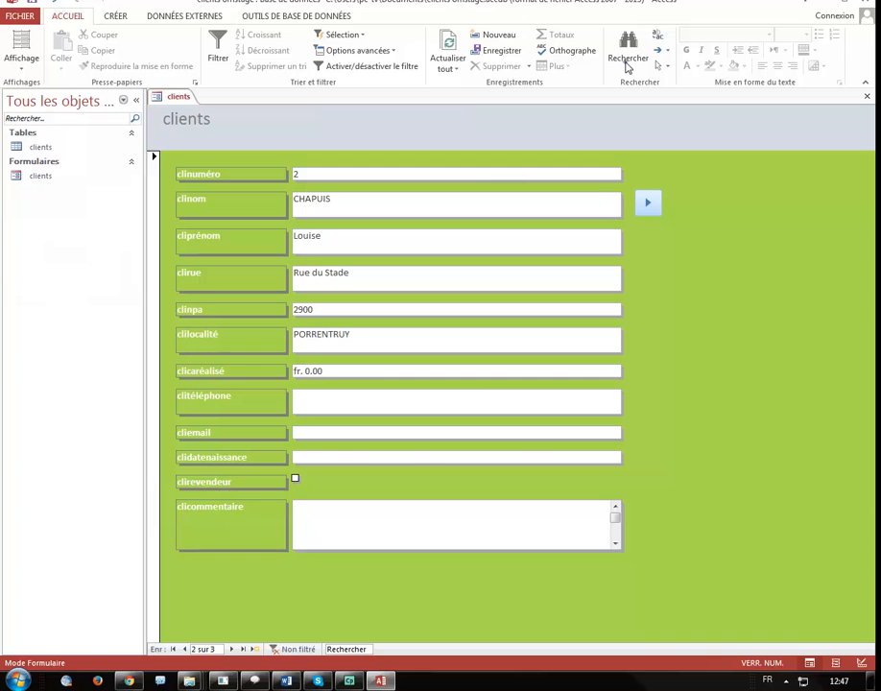
click(627, 59)
text(André)
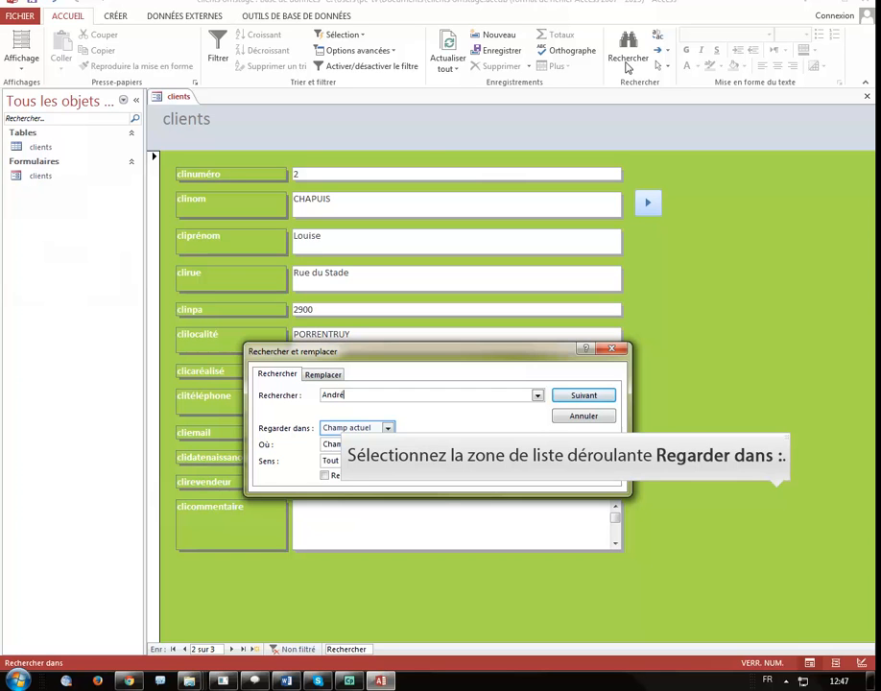
click(350, 434)
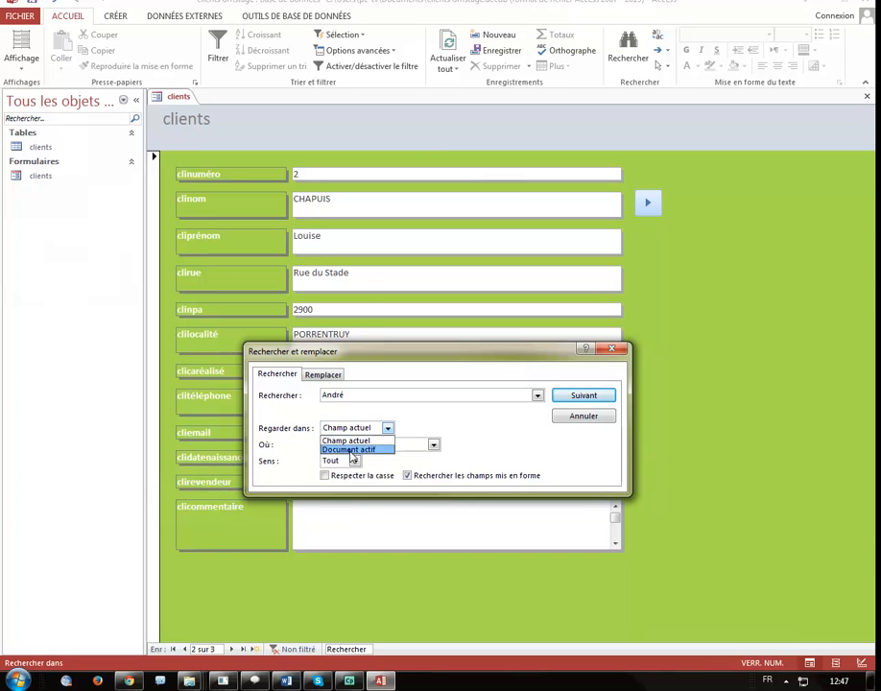
click(351, 451)
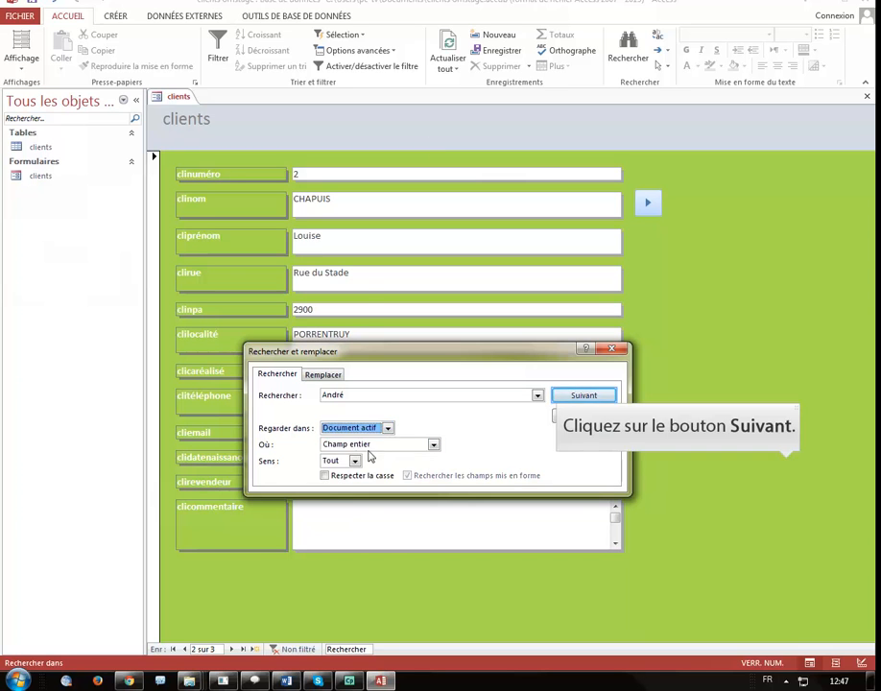
click(566, 397)
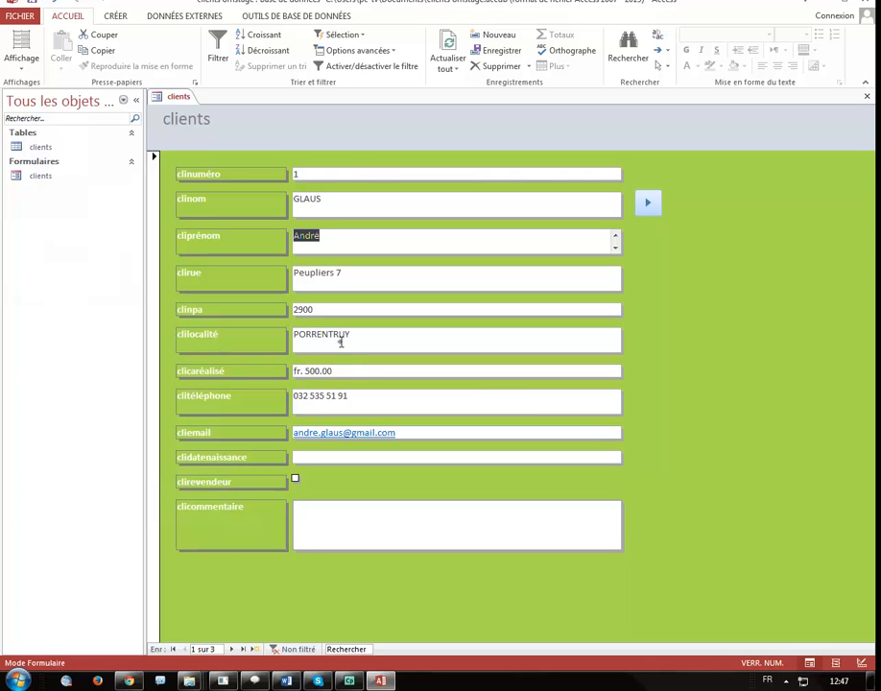
Return the clients form to design view and delete the clidatenaissance field from the Détail section.
click(340, 342)
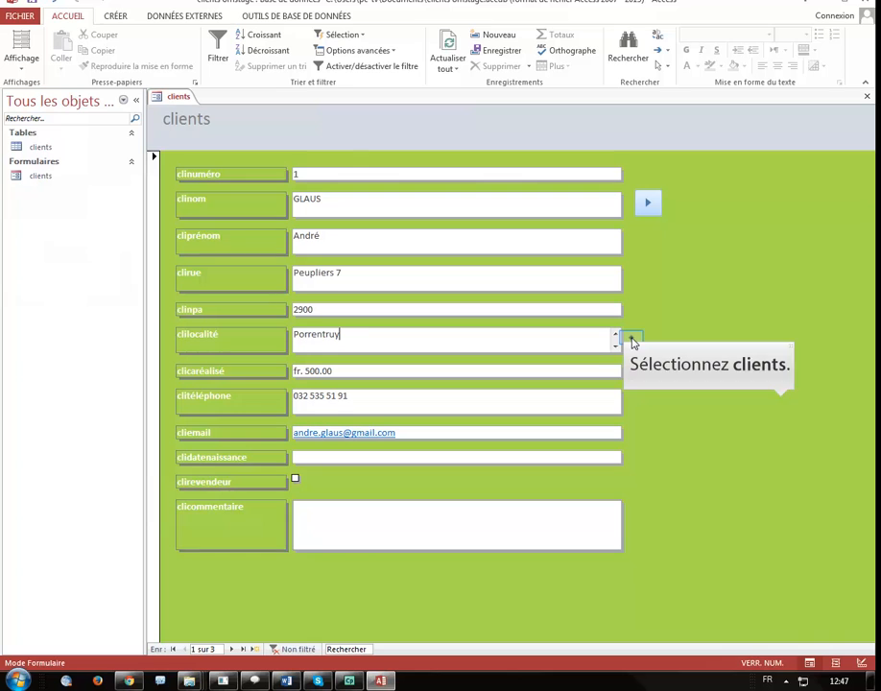
click(116, 16)
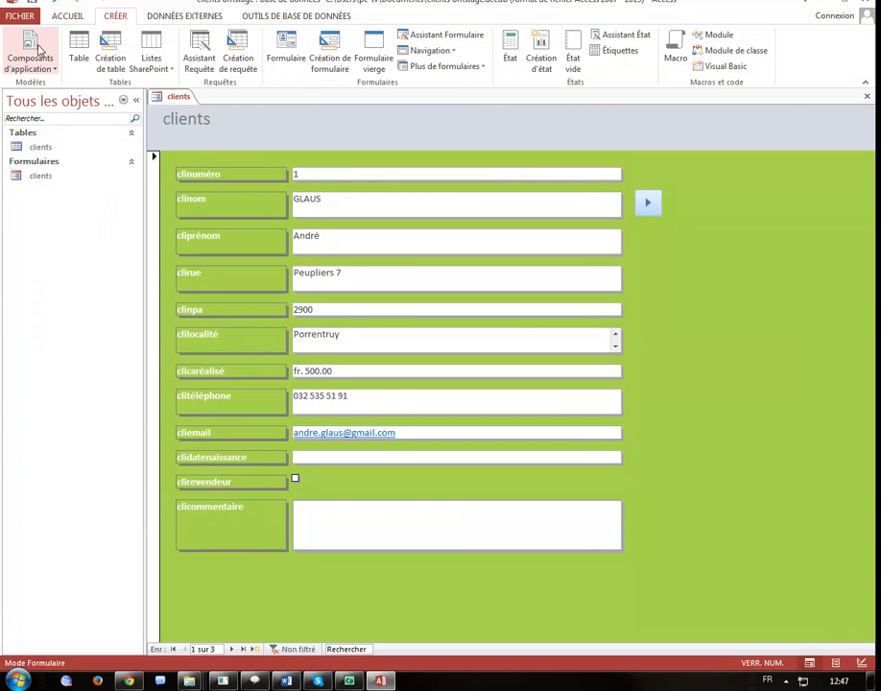
click(63, 17)
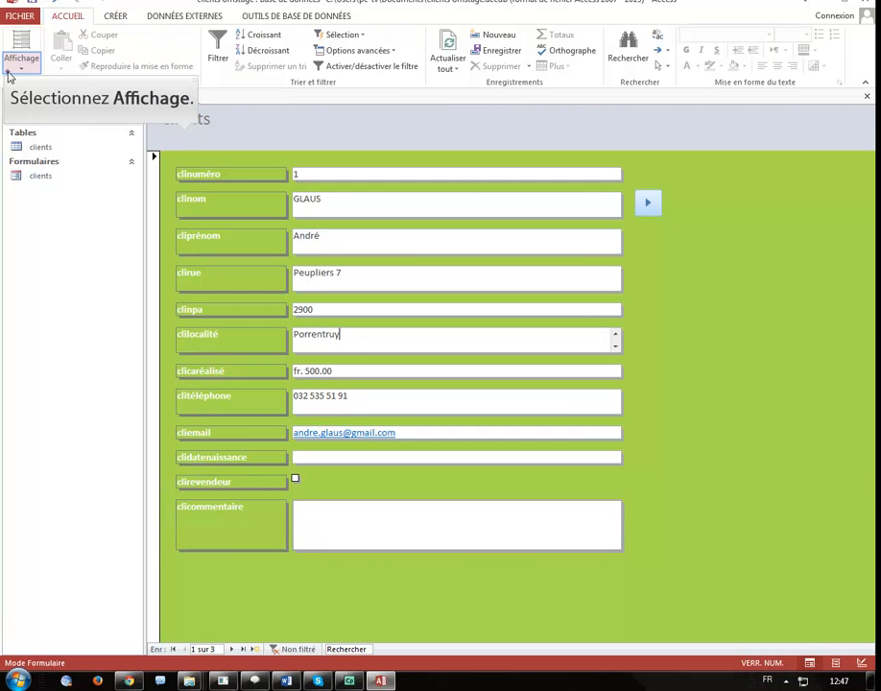
click(11, 57)
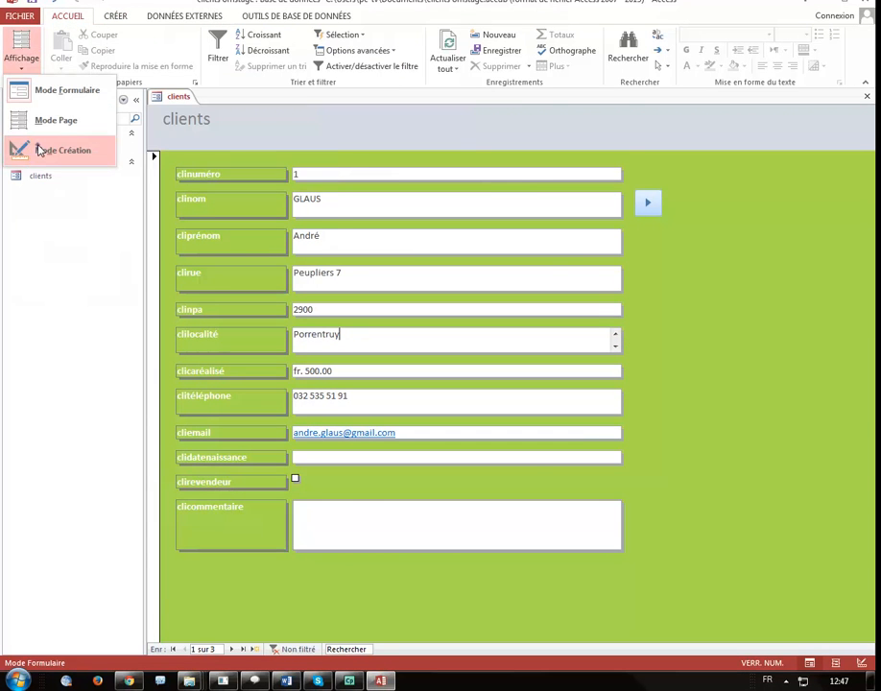
click(39, 149)
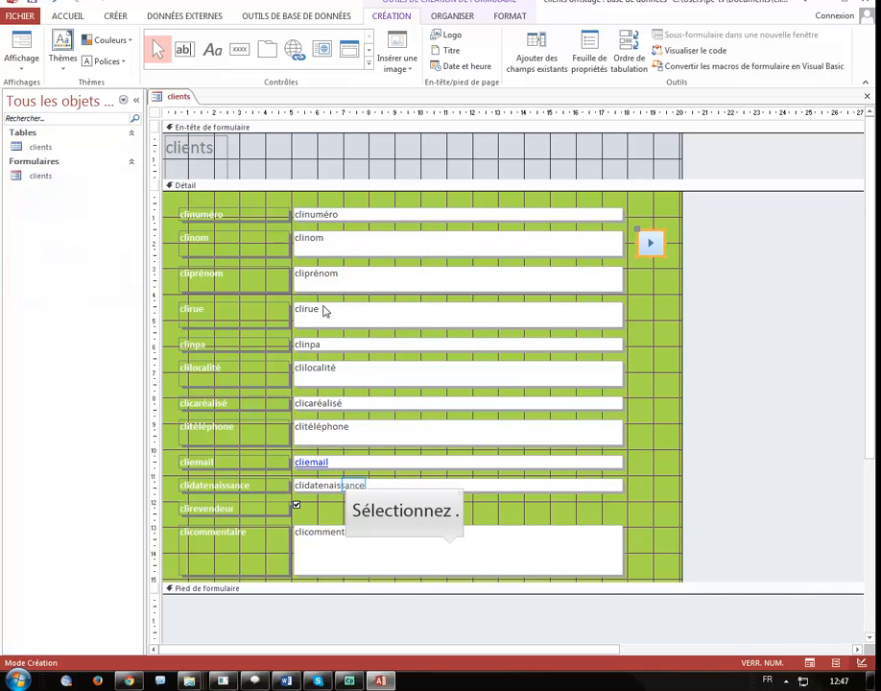
click(354, 485)
key(Delete)
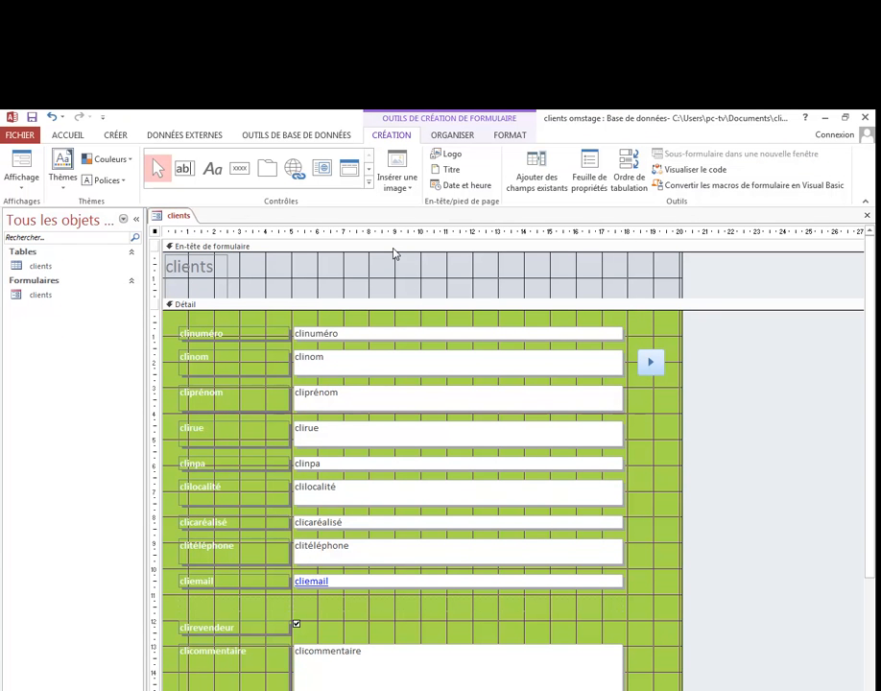
Add the existing clidatenaissance field back into the stacked layout and place it directly above cliemail.
click(537, 179)
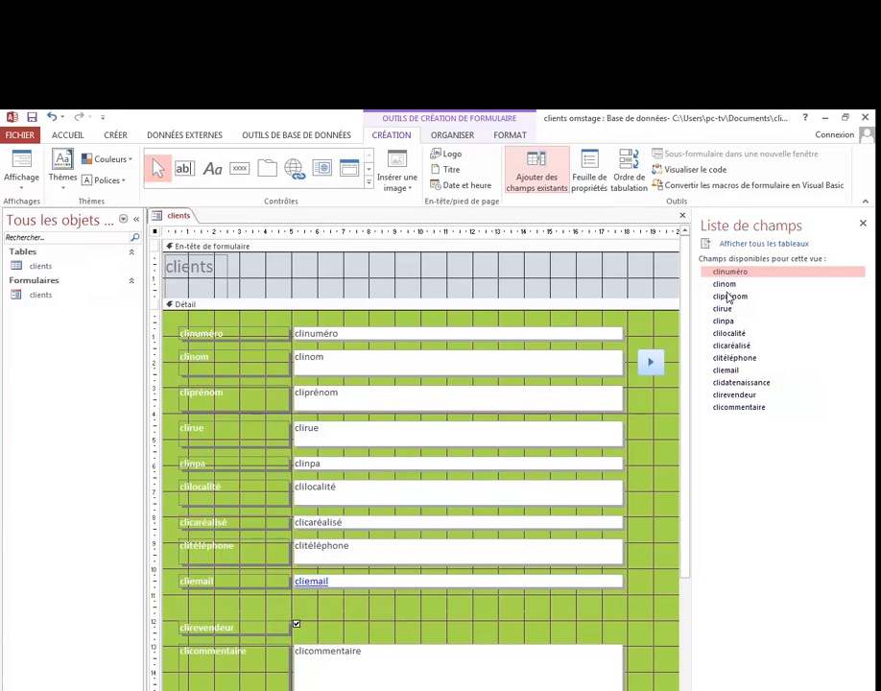
drag(741, 383, 400, 593)
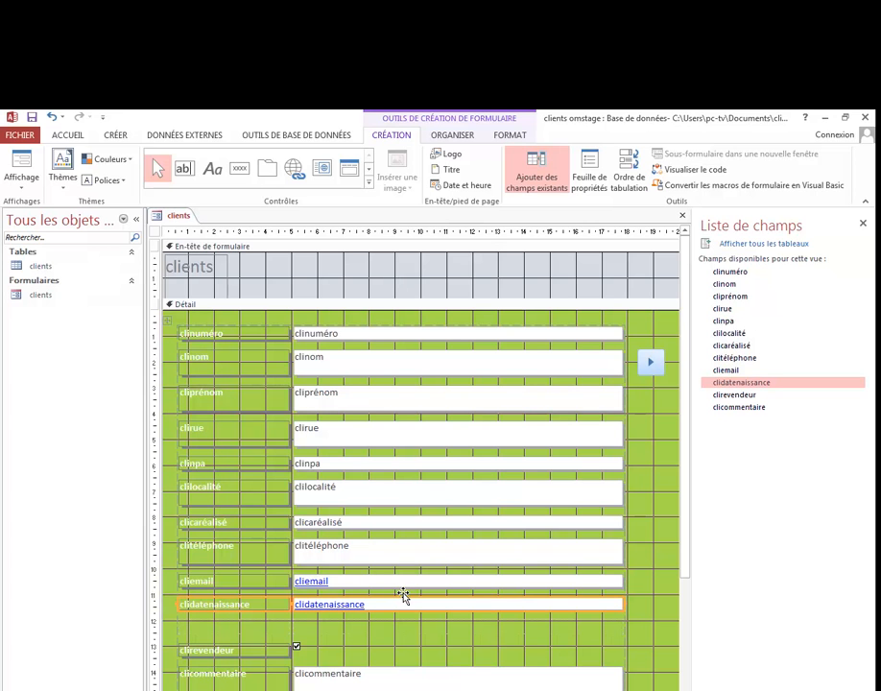
drag(404, 601, 406, 576)
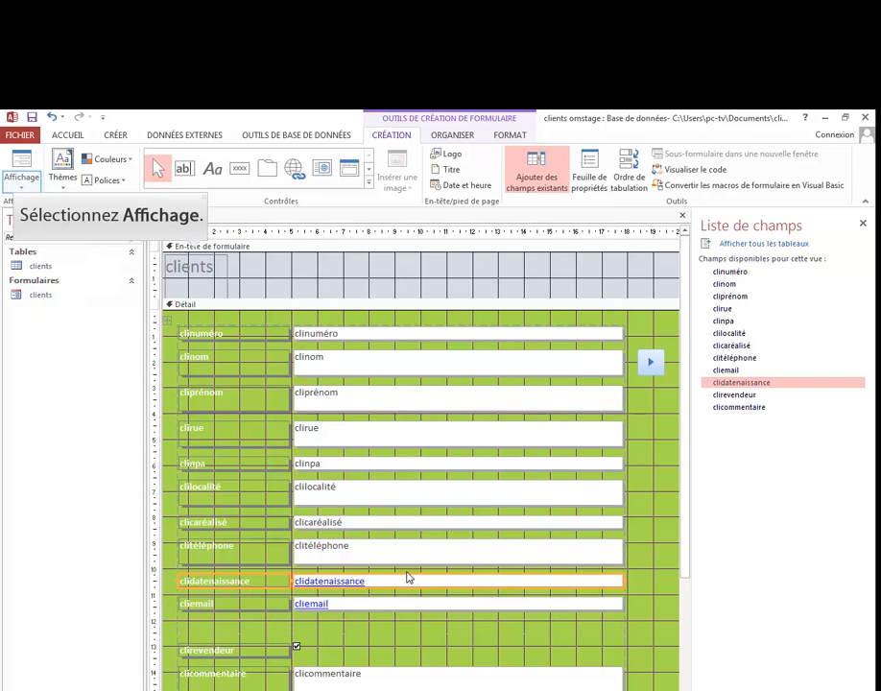
Select all the field text boxes in the Détail section in design view and open their property sheet.
click(21, 188)
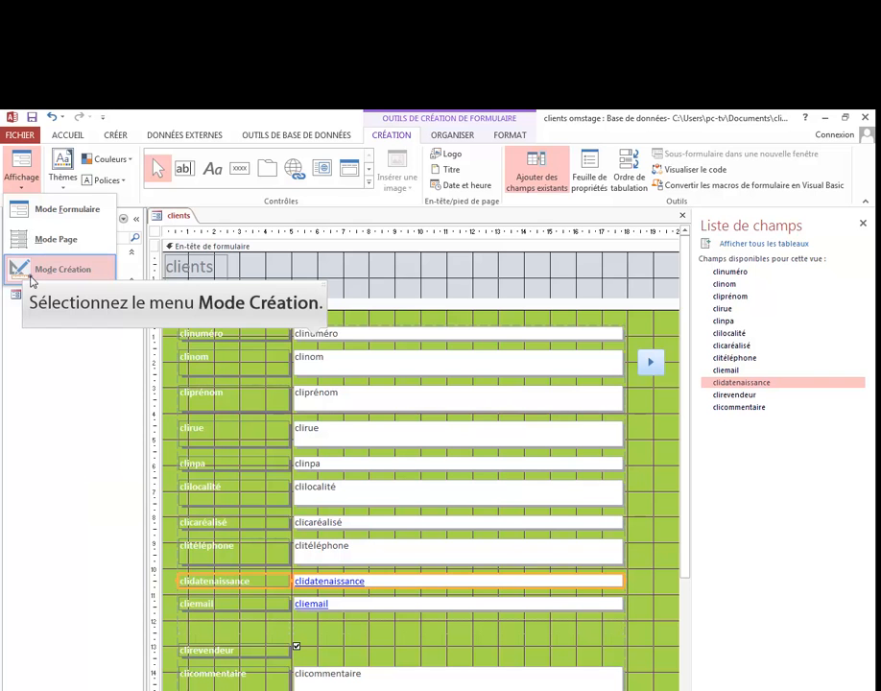
click(29, 273)
drag(631, 327, 342, 686)
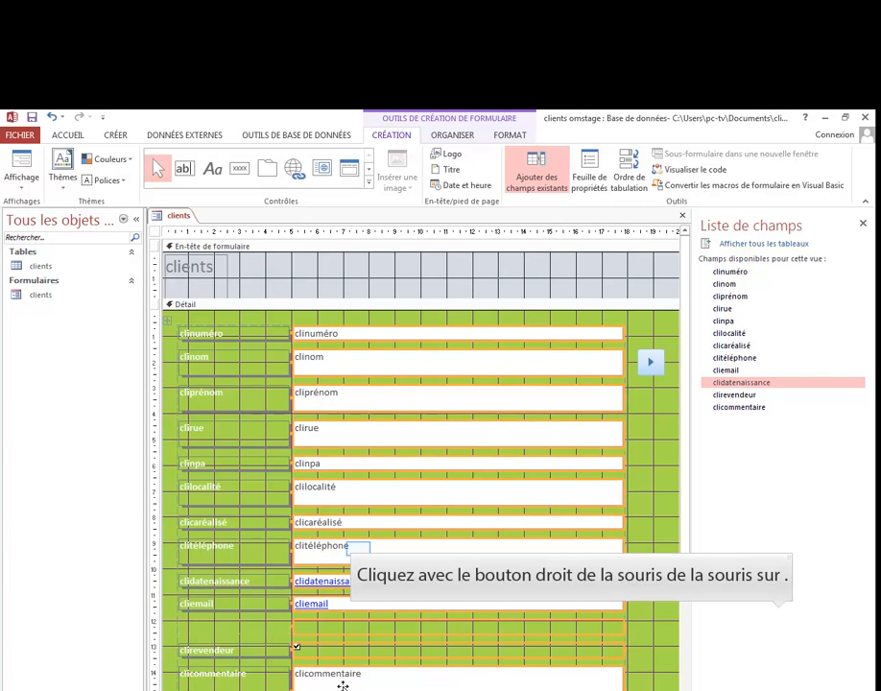
right_click(359, 551)
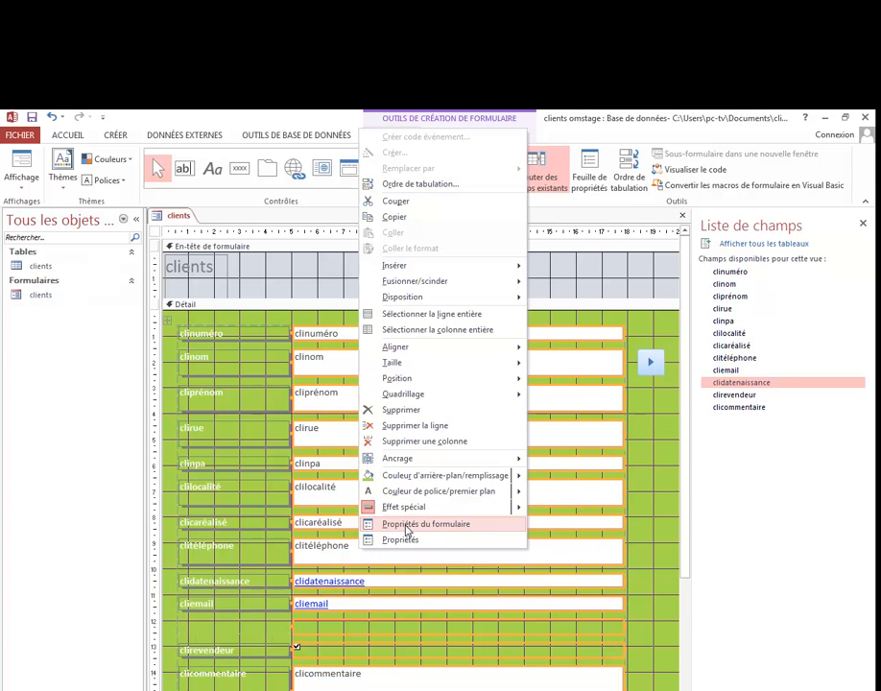
click(401, 539)
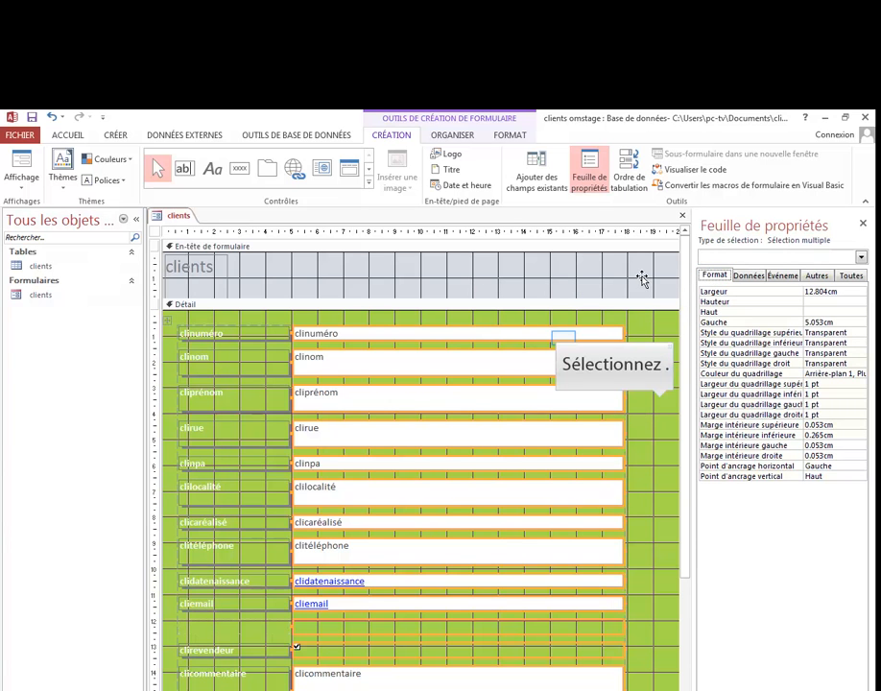
click(559, 338)
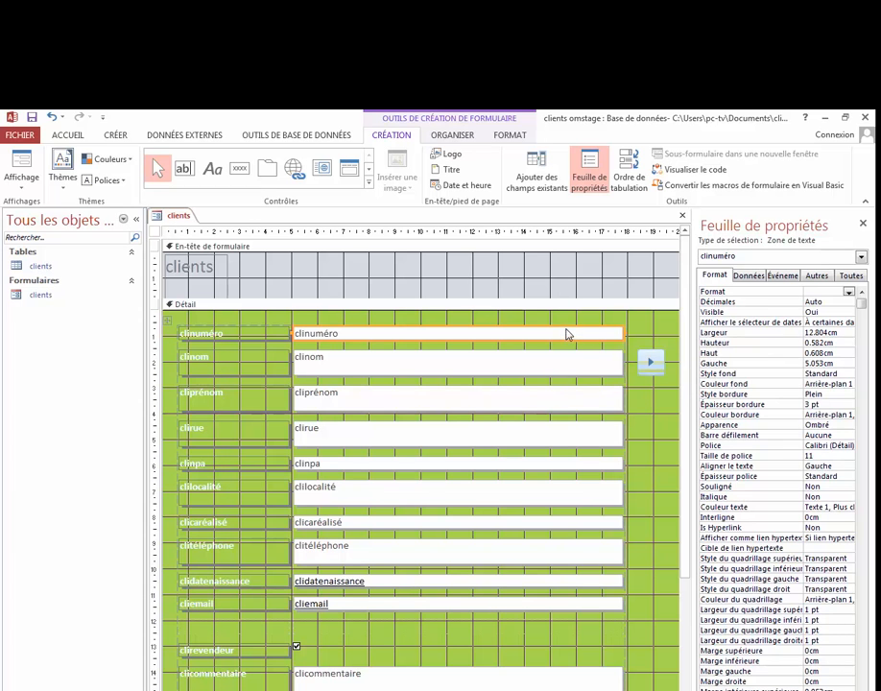
drag(566, 316, 431, 678)
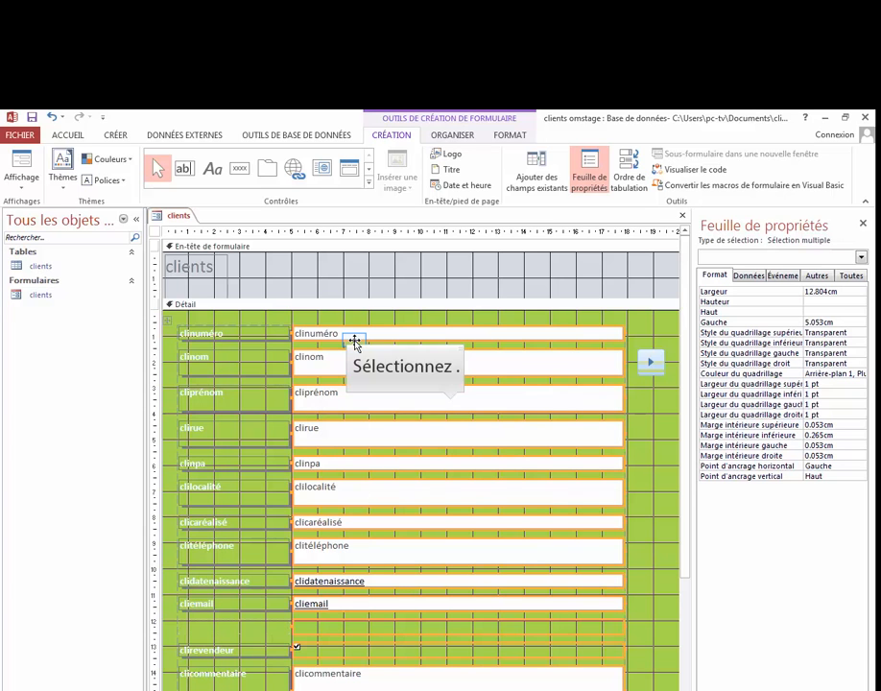
drag(303, 315, 300, 677)
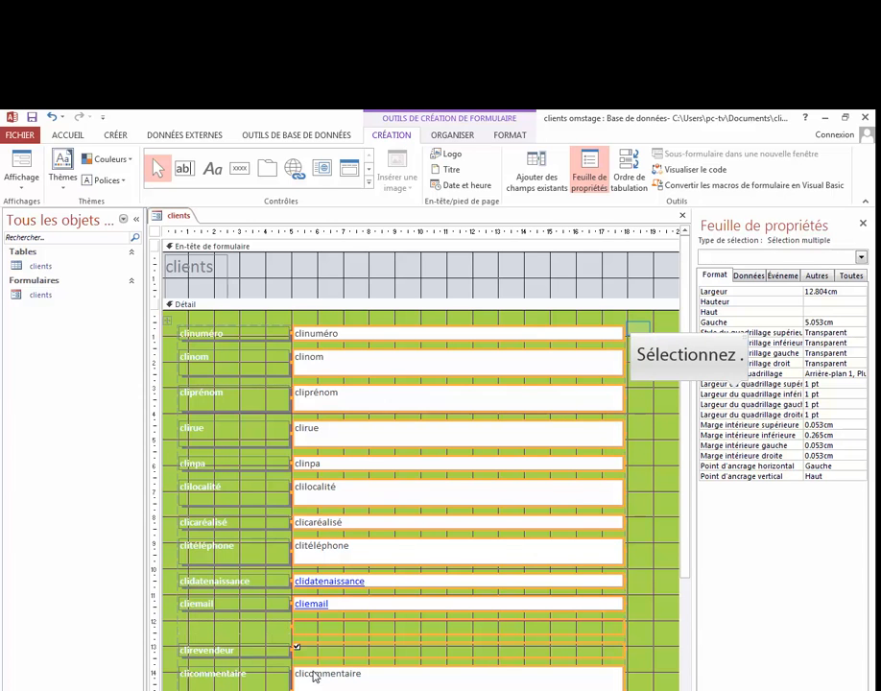
click(635, 332)
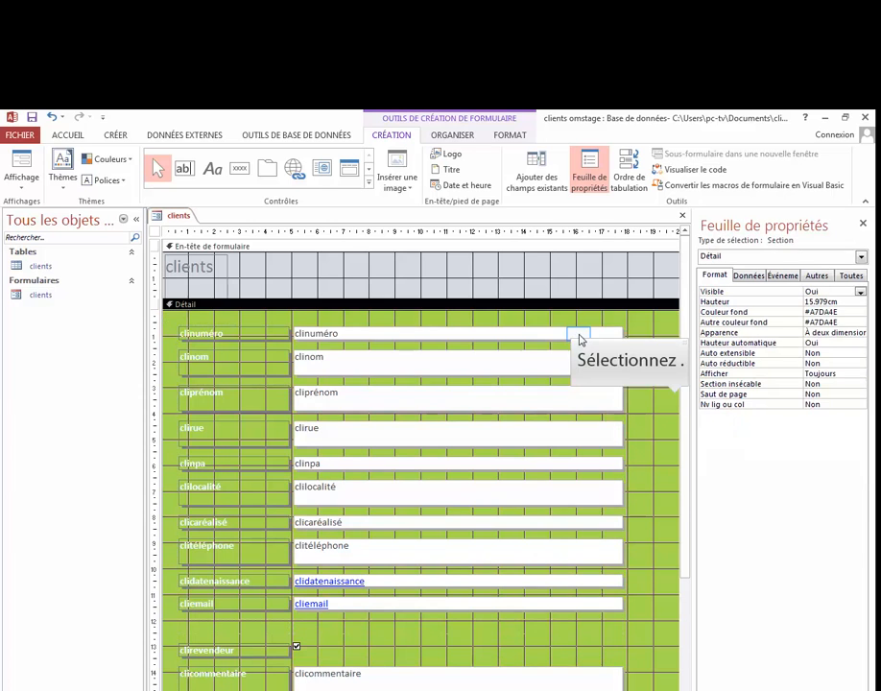
Set the border style (Style bordure) of the clinuméro text box to Pointillés.
click(579, 334)
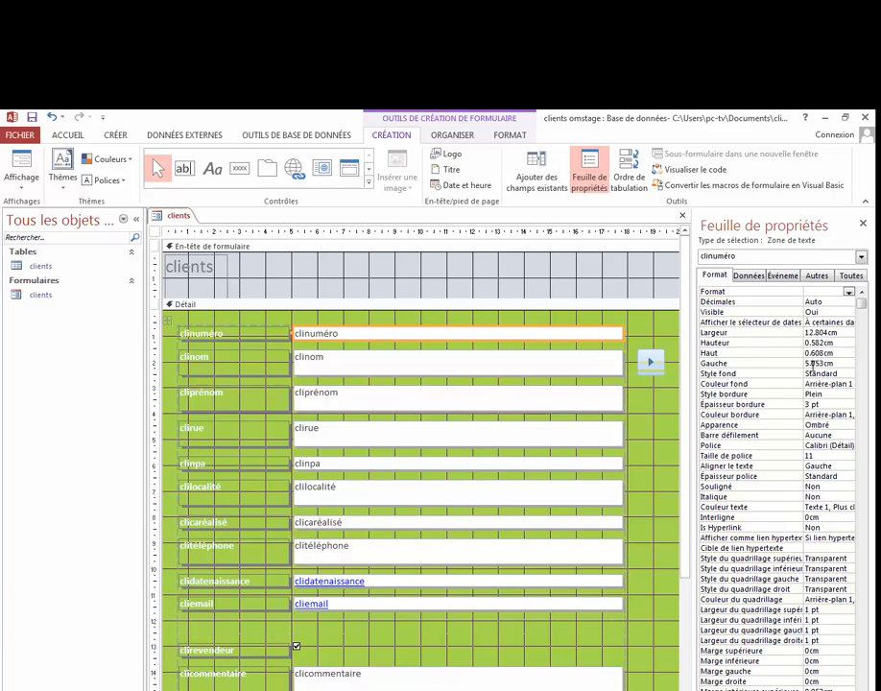
click(848, 395)
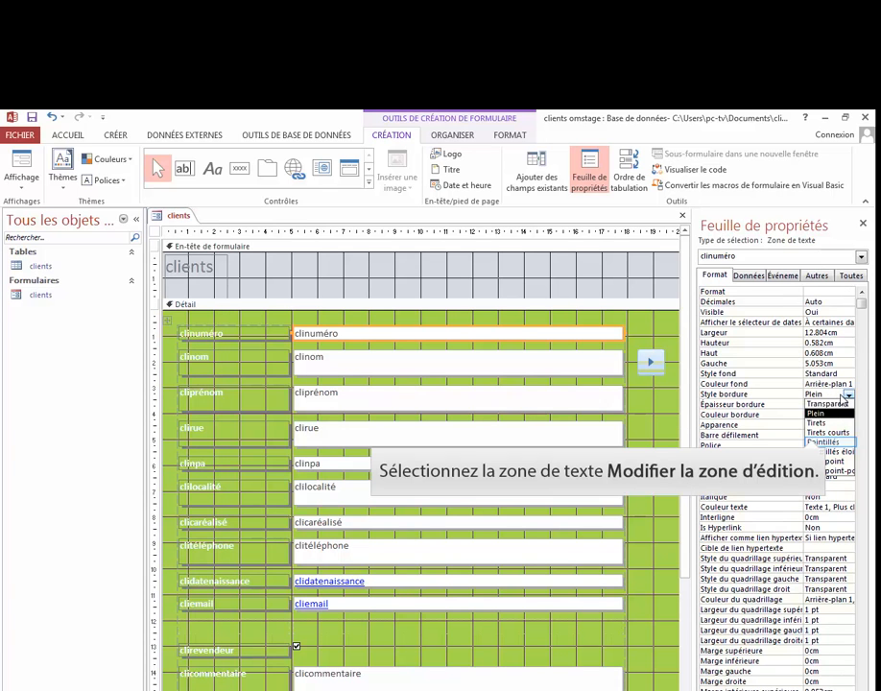
click(817, 441)
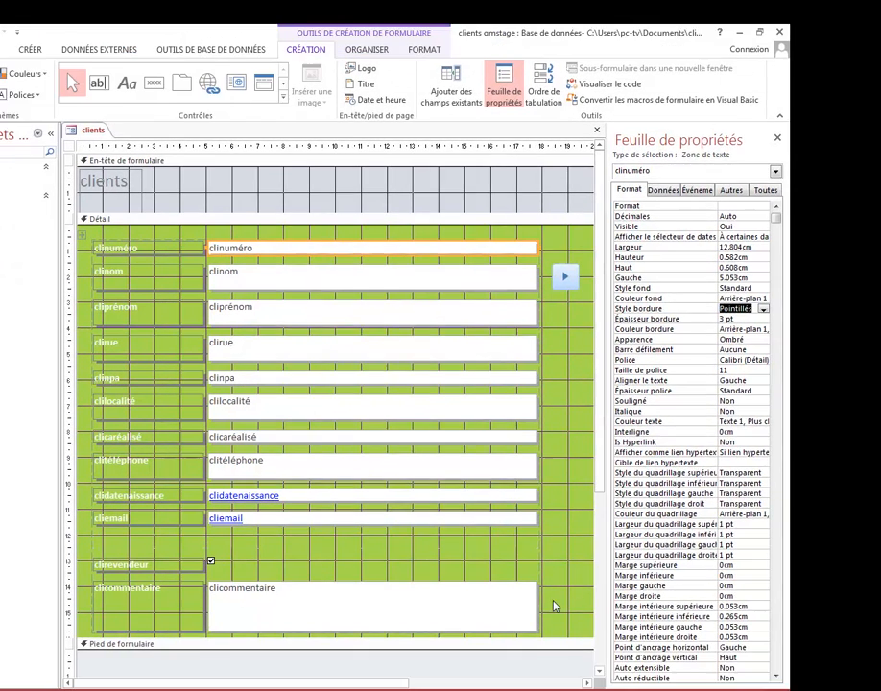
Set the border style of the text boxes from clinom through cliemail to Pointillés and display the clients form in form view.
drag(638, 689, 609, 687)
drag(457, 574, 433, 563)
drag(379, 563, 381, 561)
drag(424, 496, 281, 249)
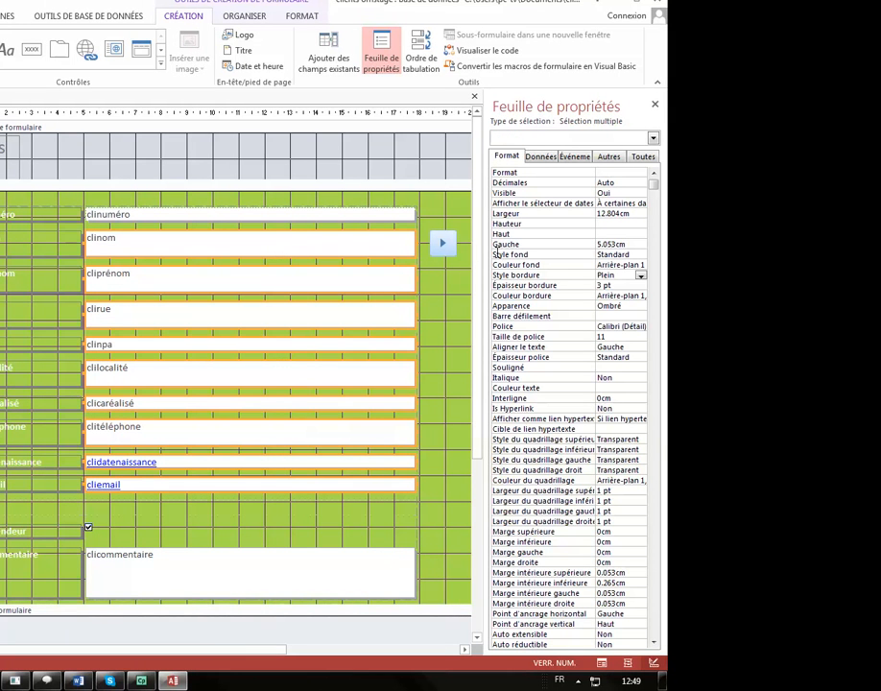
click(567, 278)
click(639, 275)
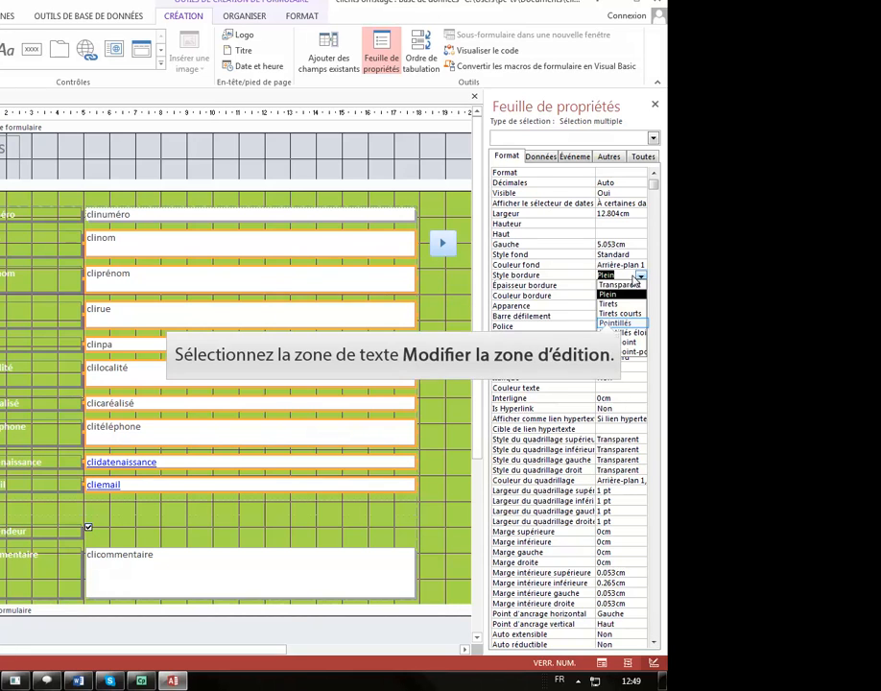
click(615, 322)
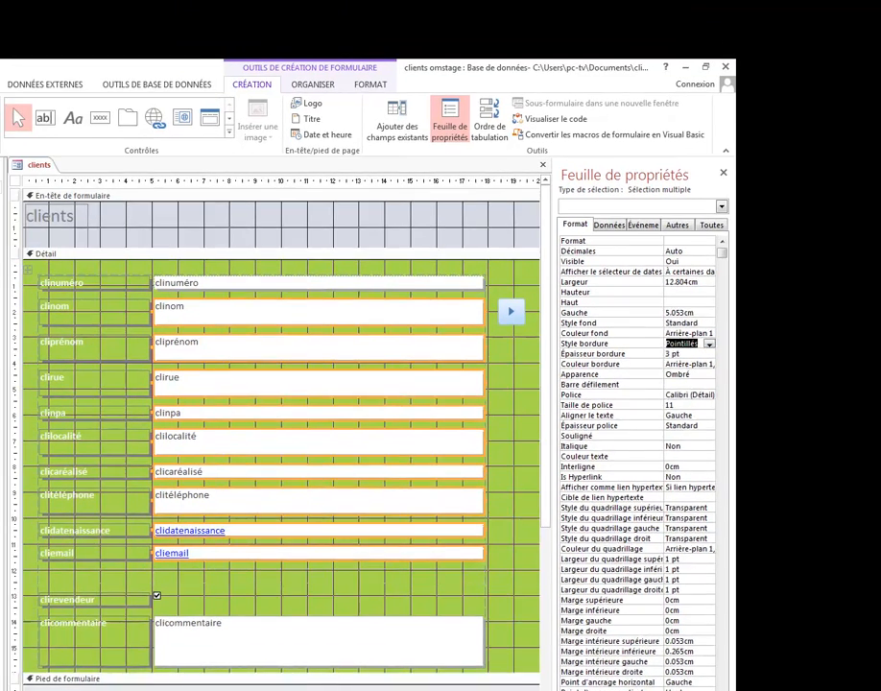
click(25, 185)
click(40, 204)
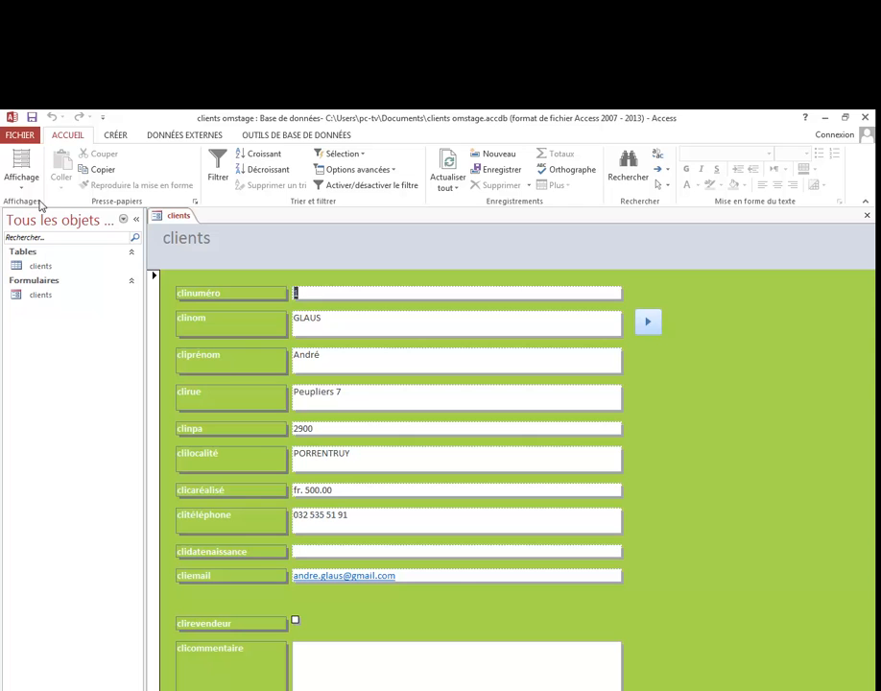